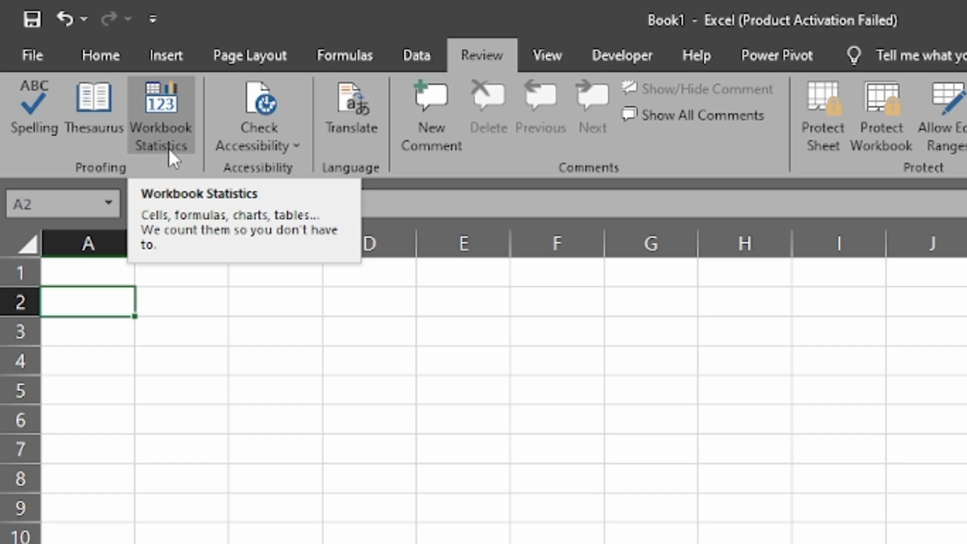
View the workbook statistics, close them, then bring up the Check Accessibility tools list
{"action": "left_click", "coordinate": [168, 147]}
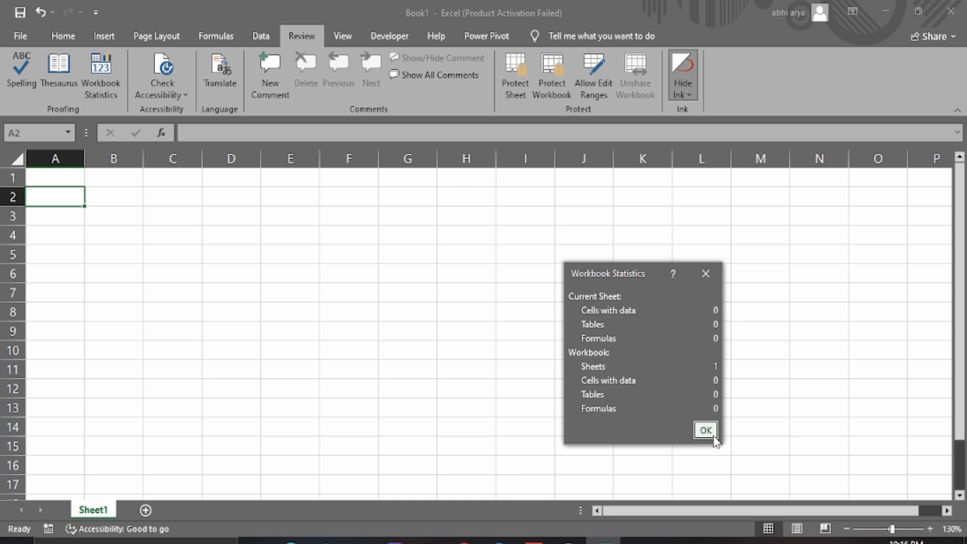
{"action": "left_click", "coordinate": [705, 430]}
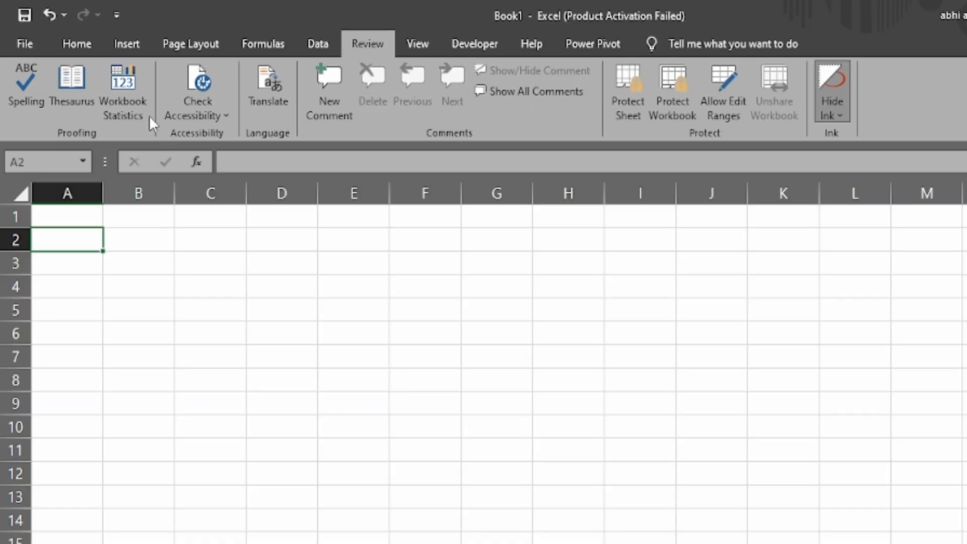
{"action": "left_click", "coordinate": [204, 111]}
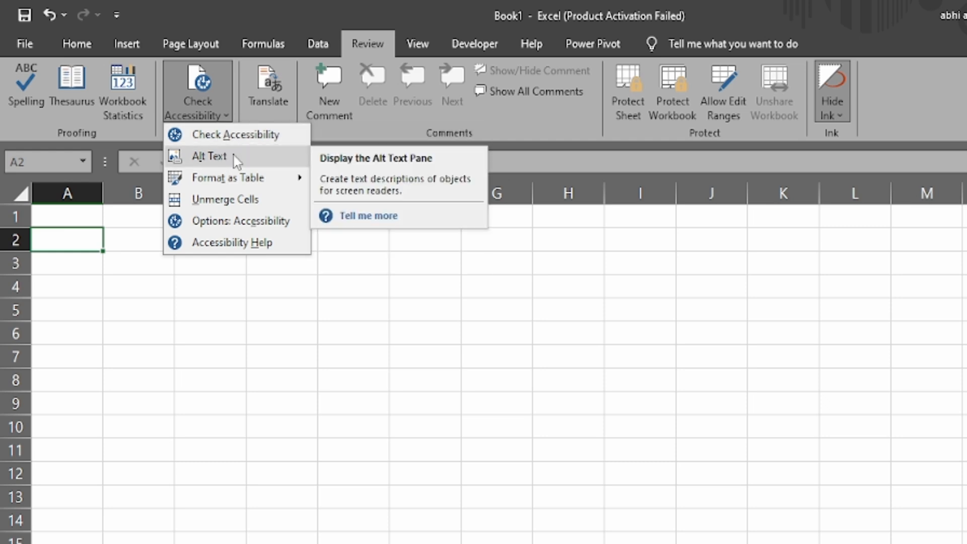
{"action": "mouse_move", "coordinate": [243, 177]}
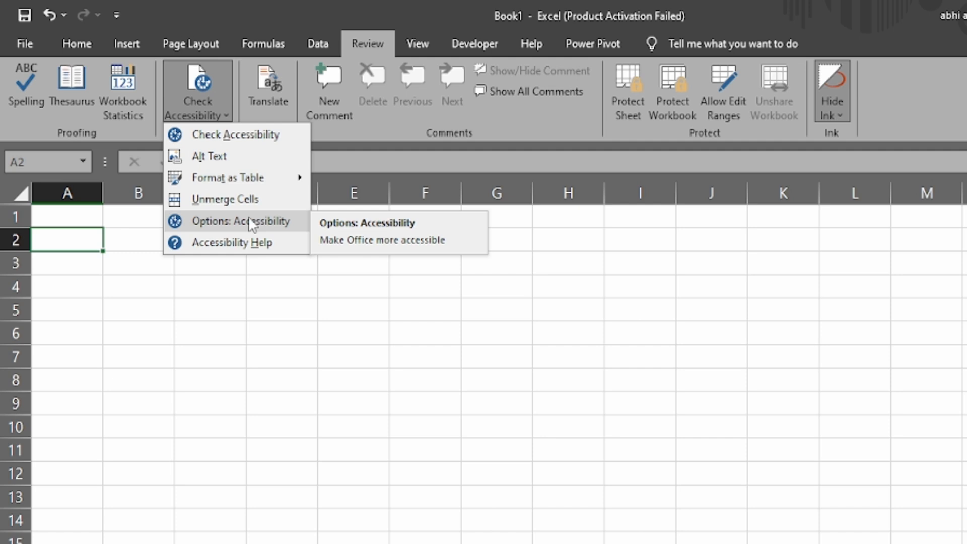
Open the 'Accessibility best practices with Excel spreadsheets' help page in Edge, then close it
{"action": "left_click", "coordinate": [255, 247]}
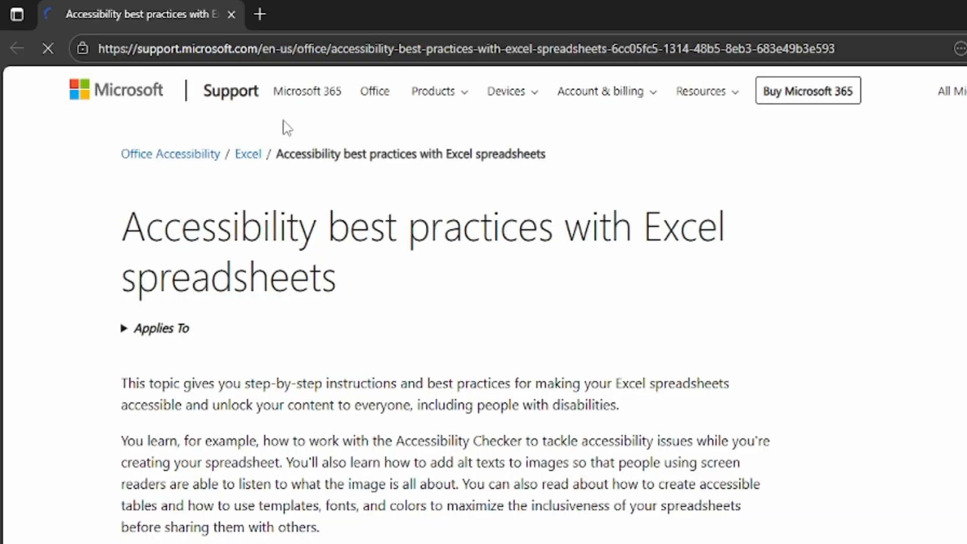
{"action": "left_click", "coordinate": [231, 15]}
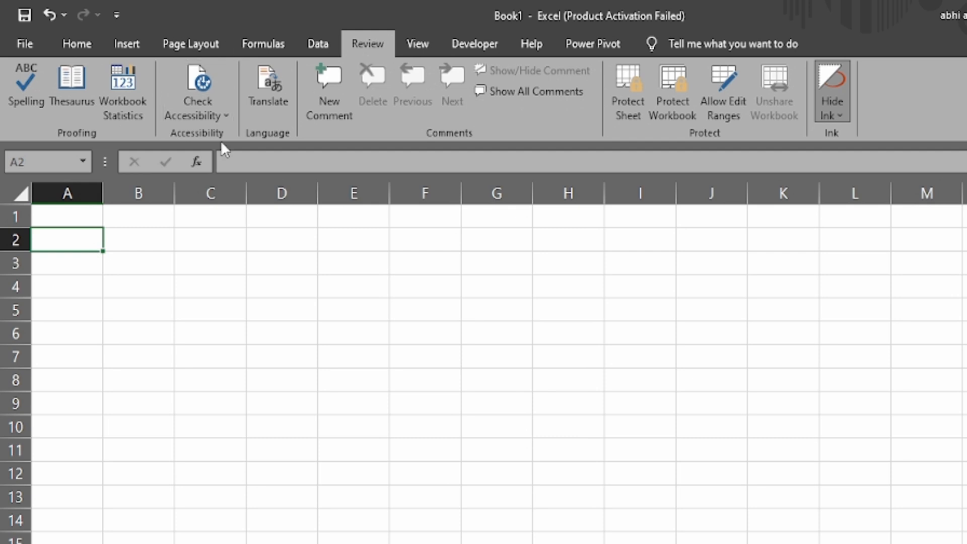
{"action": "key", "text": "Right"}
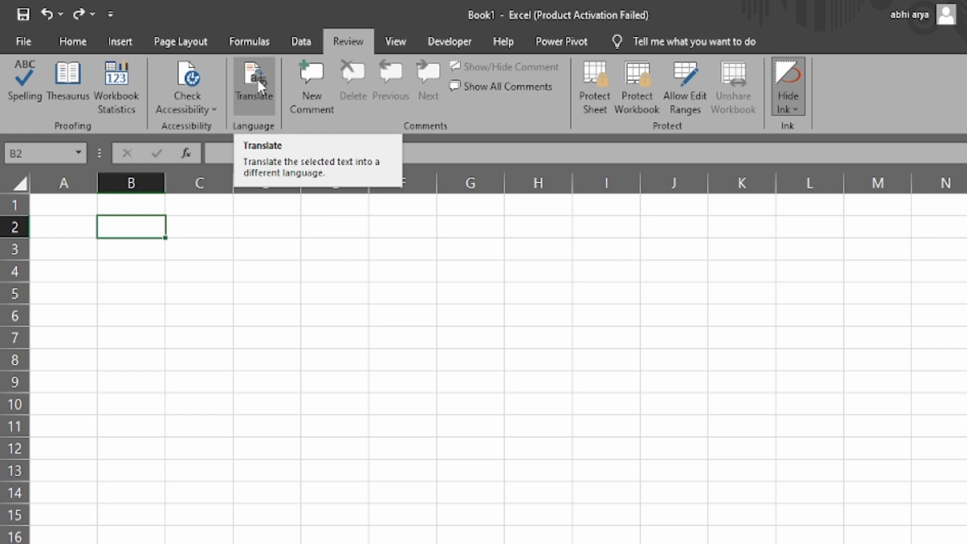
{"action": "left_click", "coordinate": [258, 81]}
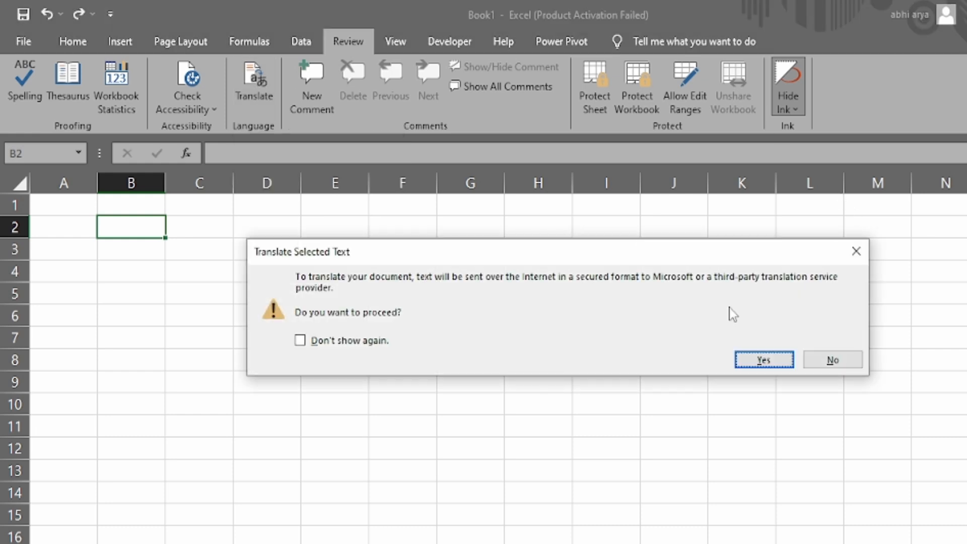
{"action": "left_click", "coordinate": [837, 362]}
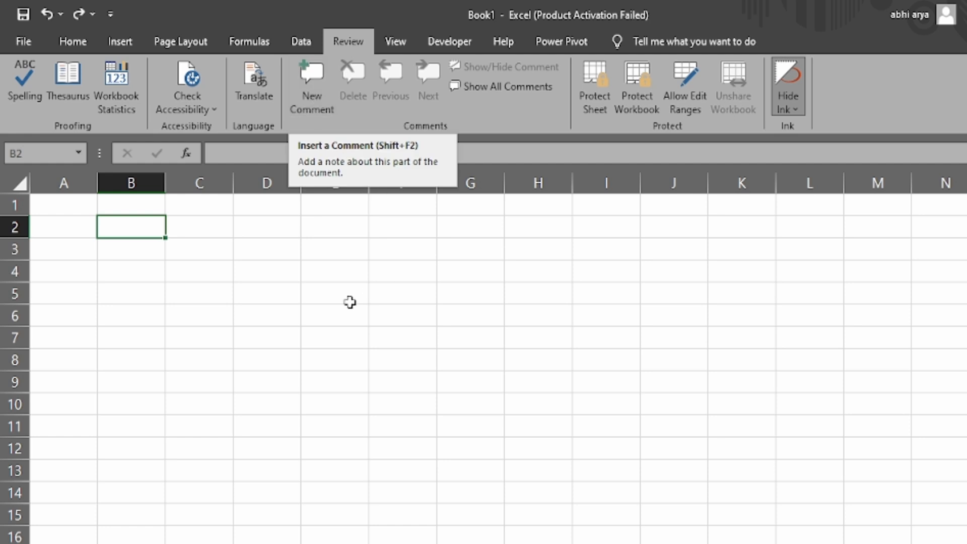
{"action": "left_click", "coordinate": [168, 267]}
Enter 68 in cell B3, erasing a stray entry typed into C3
{"action": "left_click", "coordinate": [126, 243]}
{"action": "type", "text": "68"}
{"action": "key", "text": "Return"}
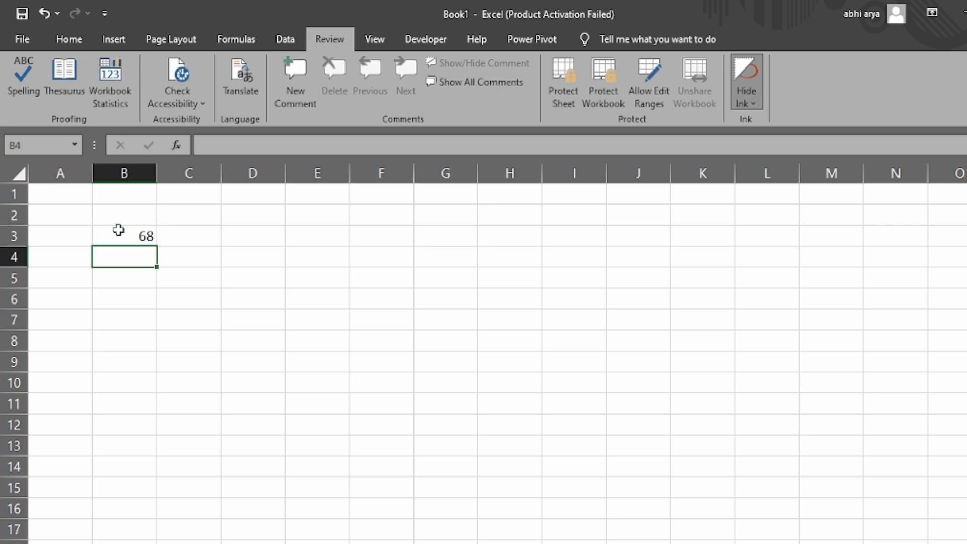
{"action": "left_click", "coordinate": [118, 229]}
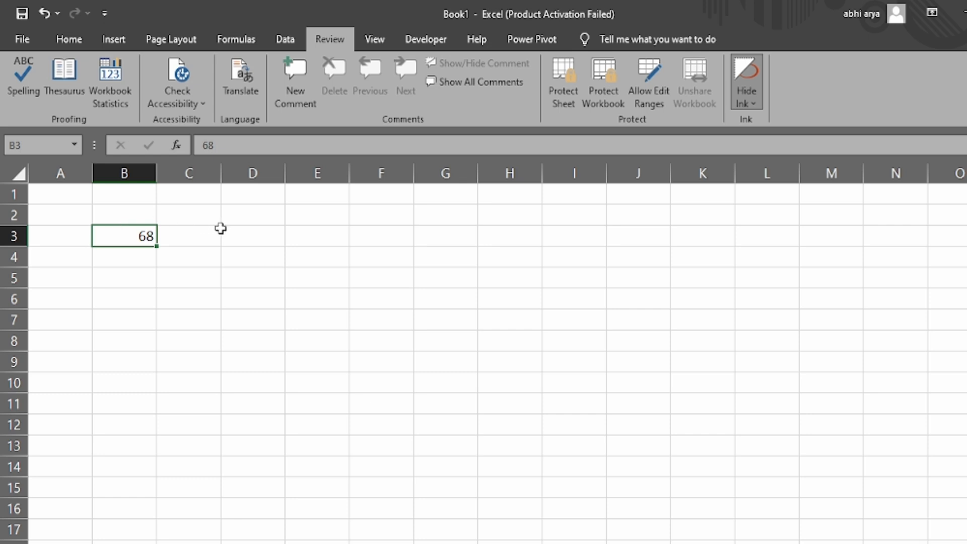
{"action": "left_click", "coordinate": [199, 237]}
{"action": "type", "text": "RAM"}
{"action": "key", "text": "BackSpace"}
{"action": "key", "text": "BackSpace"}
{"action": "key", "text": "BackSpace"}
{"action": "key", "text": "Return"}
Select B3:G3 and fill 68 across it with Ctrl+R
{"action": "left_click", "coordinate": [200, 237]}
{"action": "key", "text": "Left"}
{"action": "key", "text": "shift+Right"}
{"action": "key", "text": "shift+Right"}
{"action": "key", "text": "shift+Right"}
{"action": "key", "text": "shift+Right"}
{"action": "key", "text": "shift+Right"}
{"action": "key", "text": "ctrl+r"}
{"action": "key", "text": "Down"}
{"action": "key", "text": "Up"}
{"action": "key", "text": "Right"}
{"action": "key", "text": "Right"}
Check the filled cells C3, D3 and E3, ending with B3 selected
{"action": "left_click", "coordinate": [160, 237]}
{"action": "left_click", "coordinate": [258, 237]}
{"action": "left_click", "coordinate": [342, 233]}
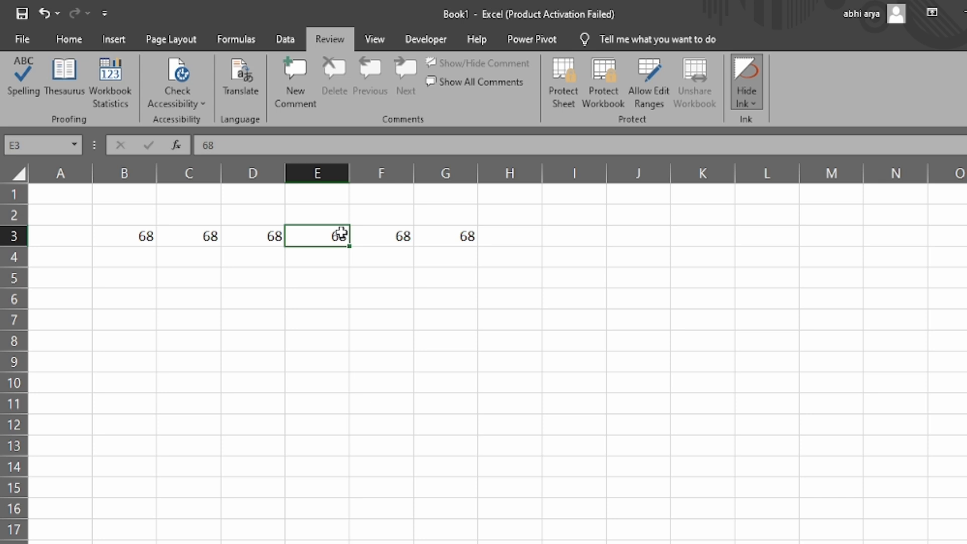
{"action": "left_click", "coordinate": [147, 237]}
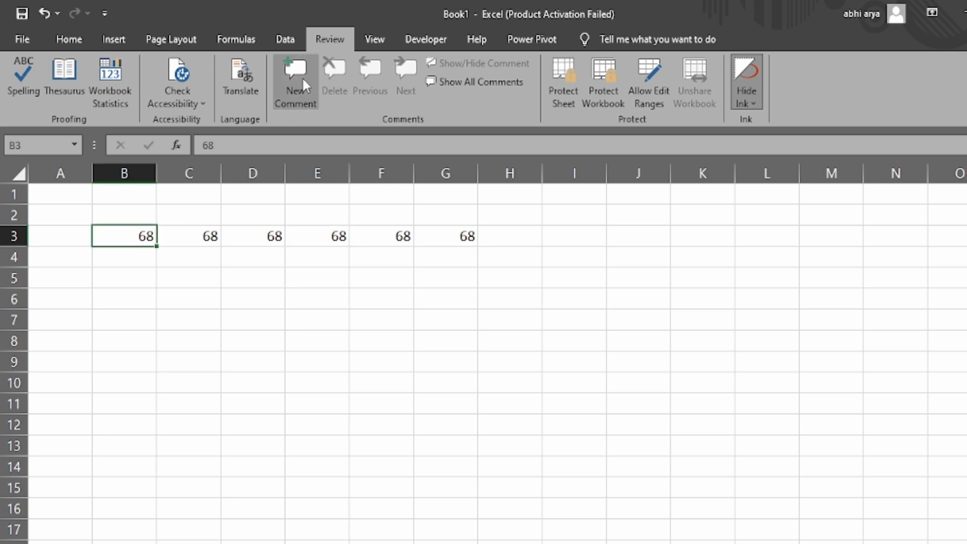
Add a comment to B3, deleting its author label
{"action": "left_click", "coordinate": [303, 79]}
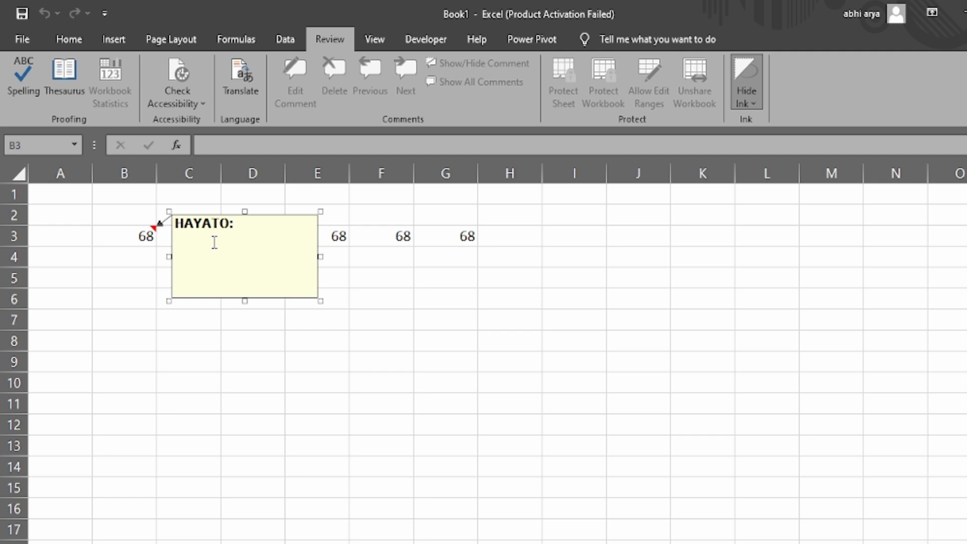
{"action": "left_click_drag", "start_coordinate": [244, 233], "coordinate": [144, 225]}
{"action": "key", "text": "BackSpace"}
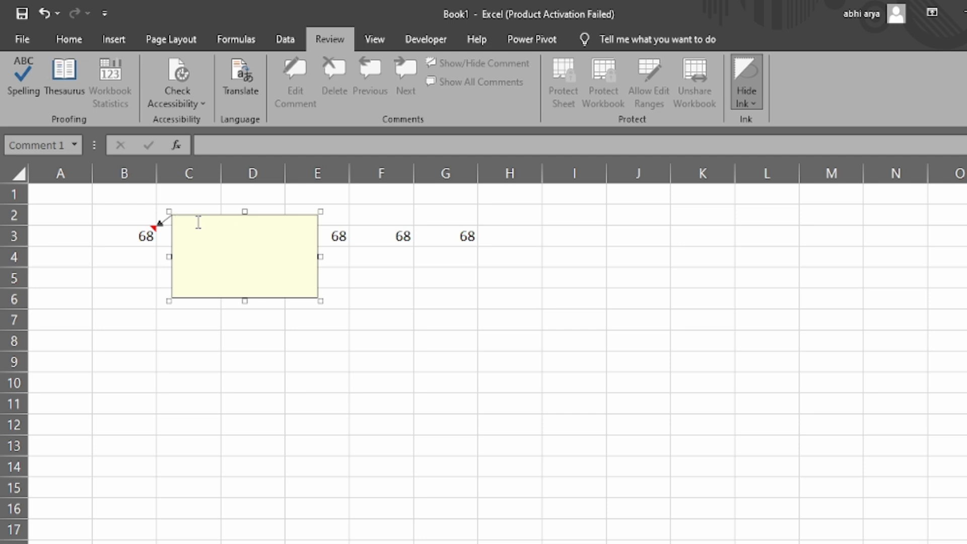
{"action": "left_click", "coordinate": [356, 326]}
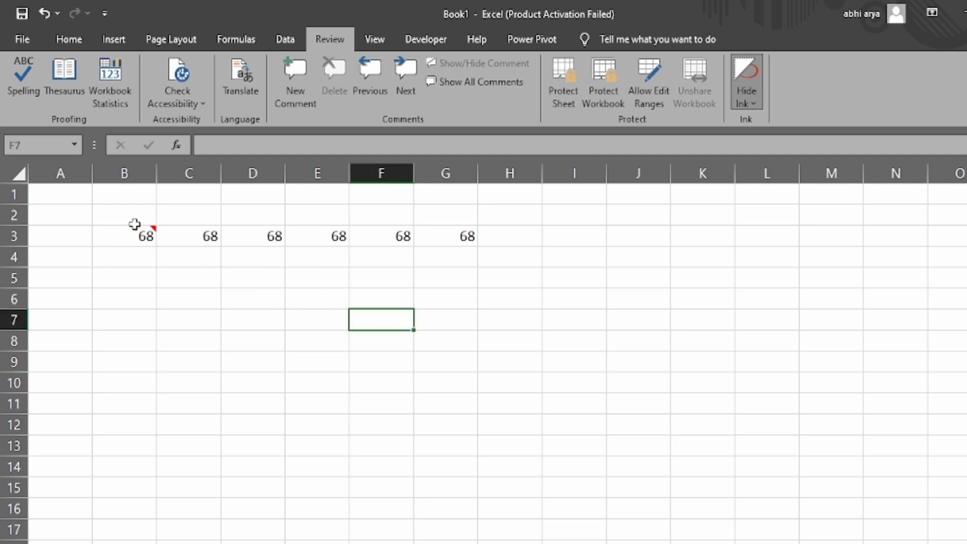
{"action": "mouse_move", "coordinate": [146, 238]}
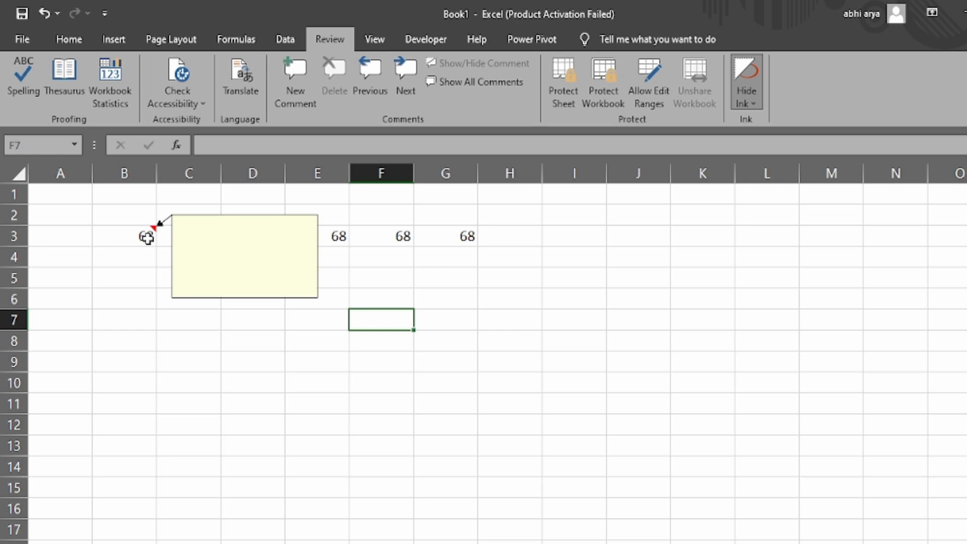
{"action": "left_click", "coordinate": [147, 238]}
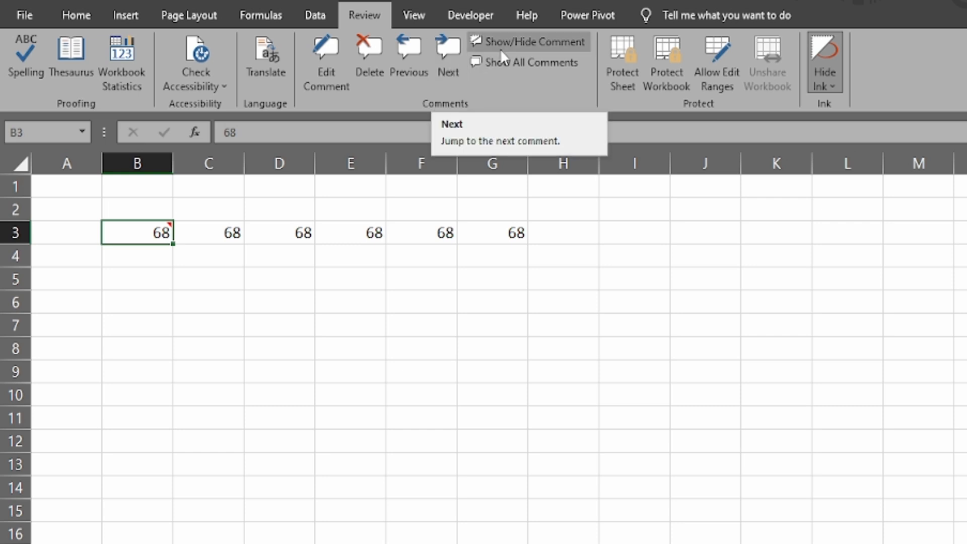
Add comments to cells D3 and G3
{"action": "left_click", "coordinate": [282, 240]}
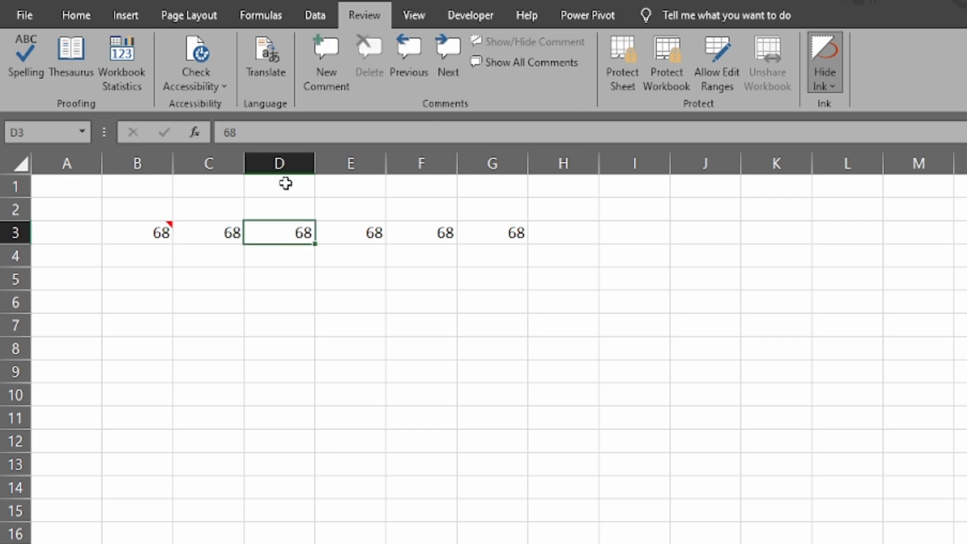
{"action": "left_click", "coordinate": [327, 63]}
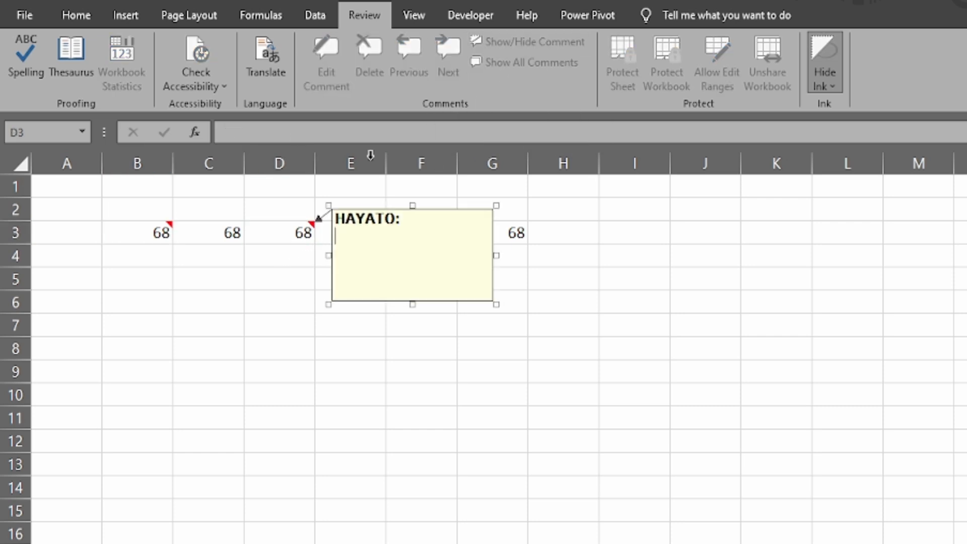
{"action": "left_click", "coordinate": [519, 233]}
{"action": "left_click", "coordinate": [314, 49]}
{"action": "left_click", "coordinate": [444, 319]}
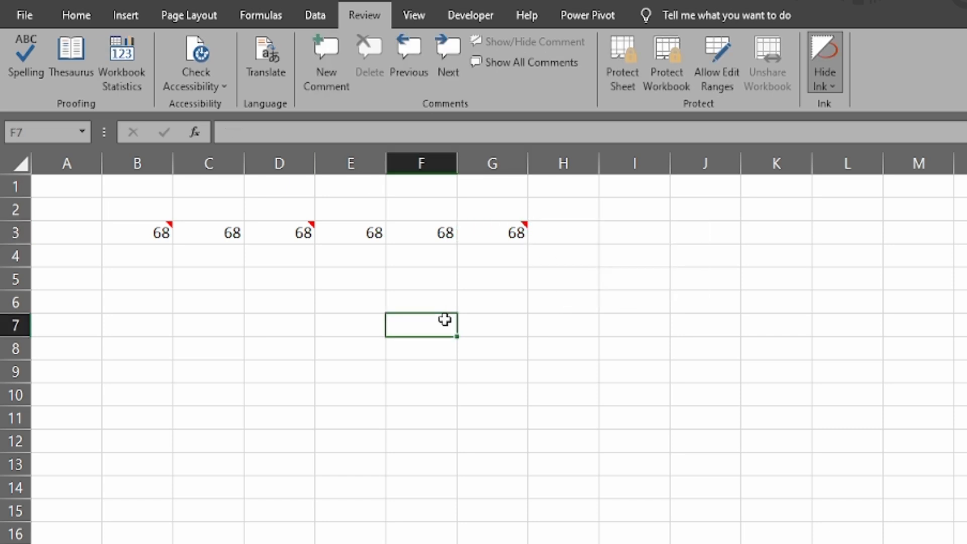
Step through the comments with Previous and Next, then close the B3 comment
{"action": "left_click", "coordinate": [407, 60]}
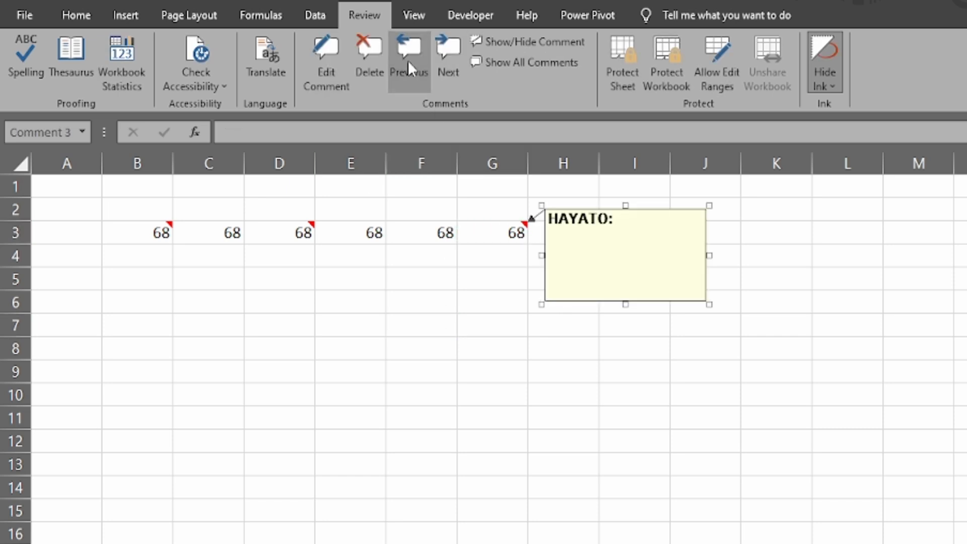
{"action": "left_click", "coordinate": [444, 56]}
{"action": "left_click", "coordinate": [554, 352]}
{"action": "left_click", "coordinate": [506, 305]}
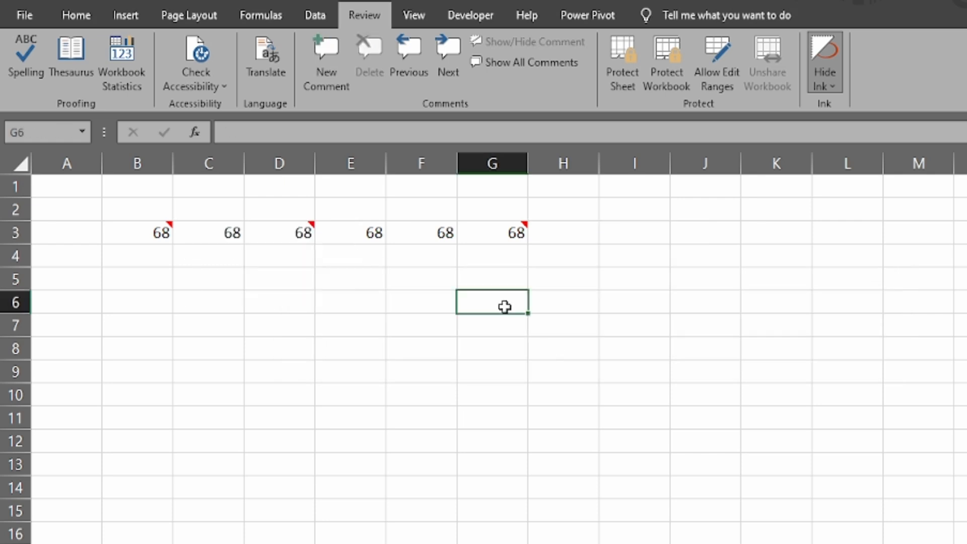
Toggle G3's comment visible and hidden, then show and hide all comments
{"action": "left_click", "coordinate": [493, 232]}
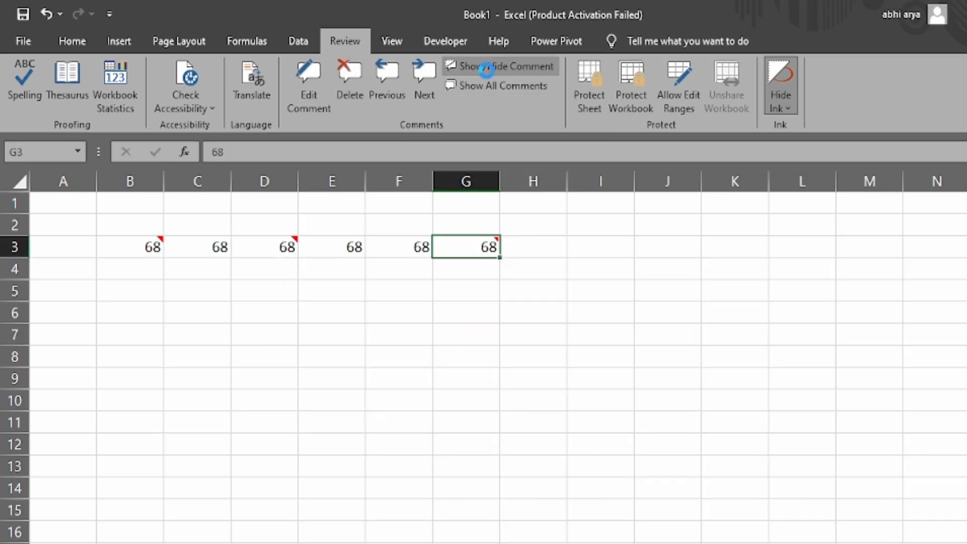
{"action": "left_click", "coordinate": [486, 68]}
{"action": "left_click", "coordinate": [486, 70]}
{"action": "left_click", "coordinate": [499, 96]}
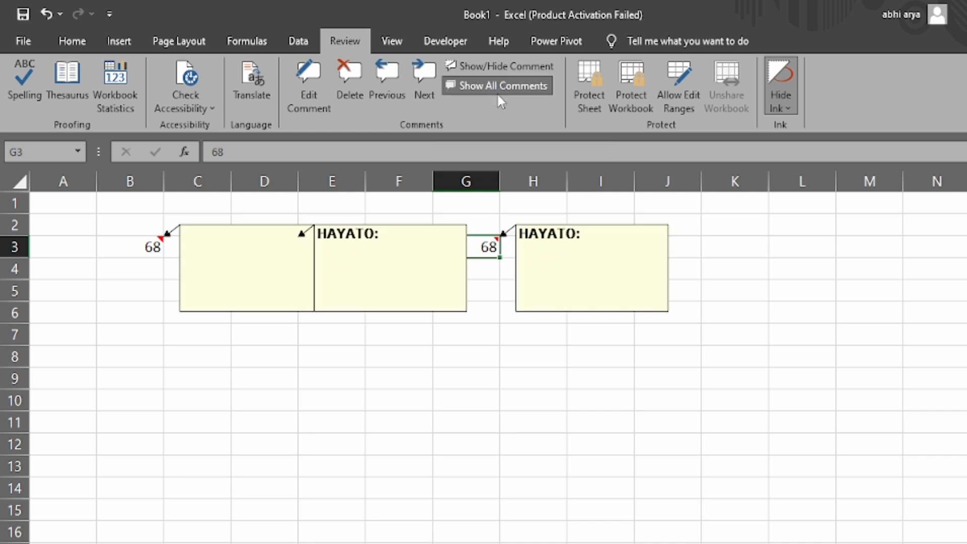
{"action": "left_click", "coordinate": [498, 96]}
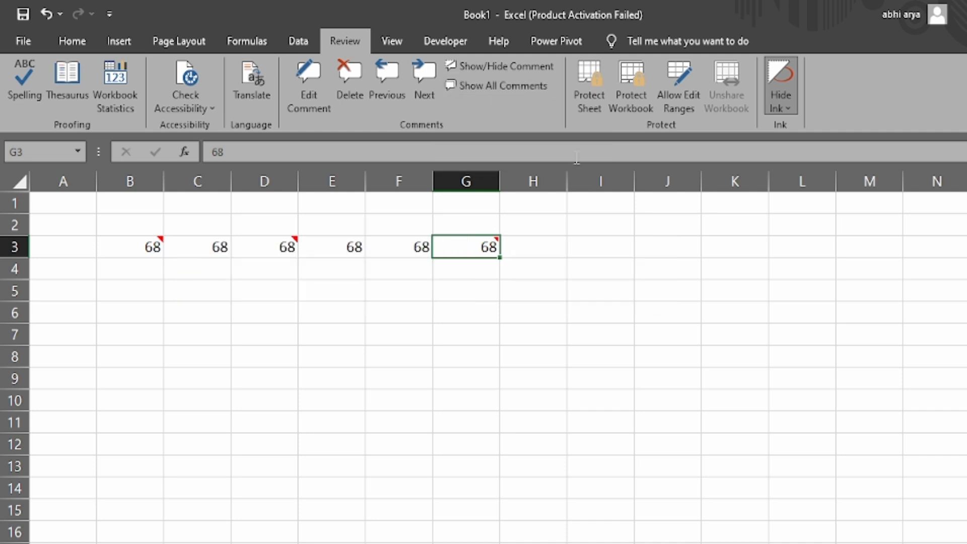
{"action": "left_click", "coordinate": [590, 264]}
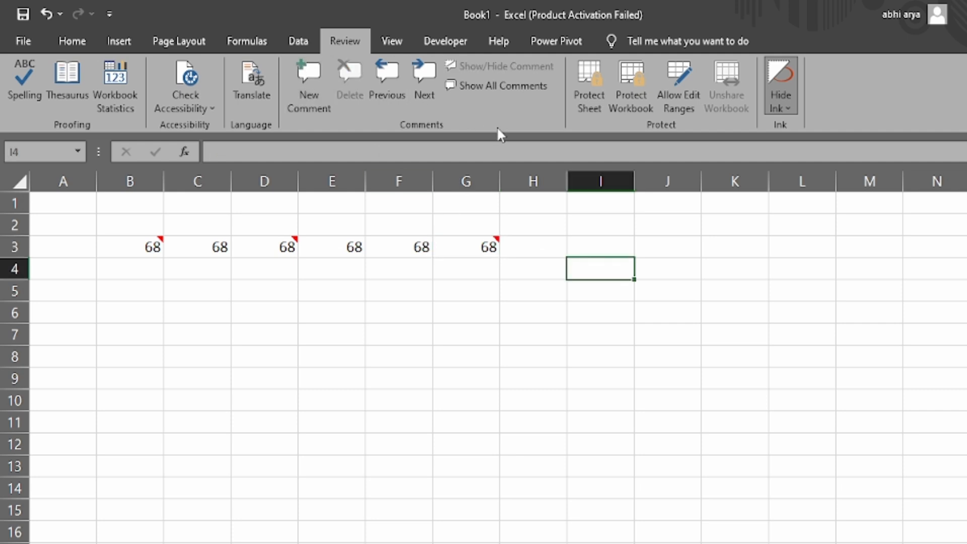
Clear the values in B2:H4 and delete the row 3 comments
{"action": "left_click_drag", "start_coordinate": [108, 220], "coordinate": [518, 273]}
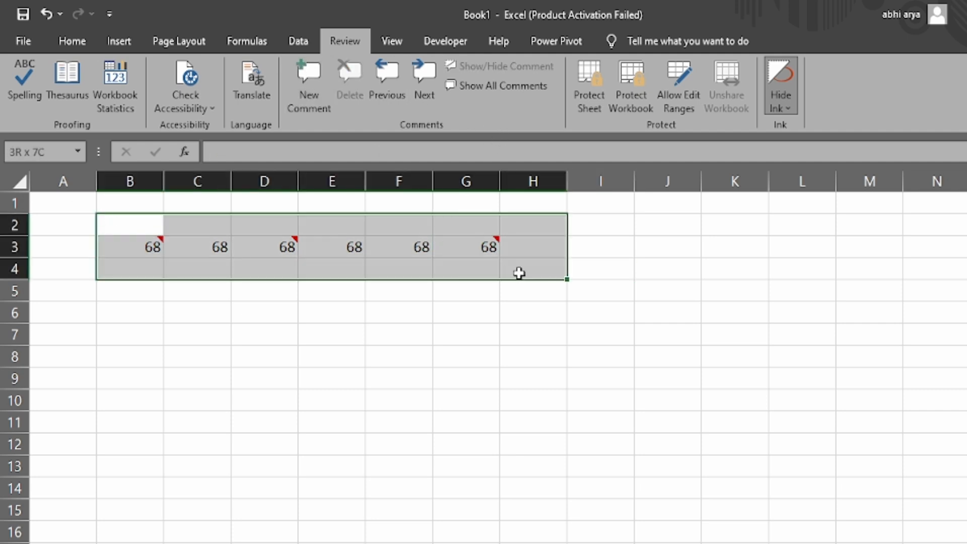
{"action": "key", "text": "Delete"}
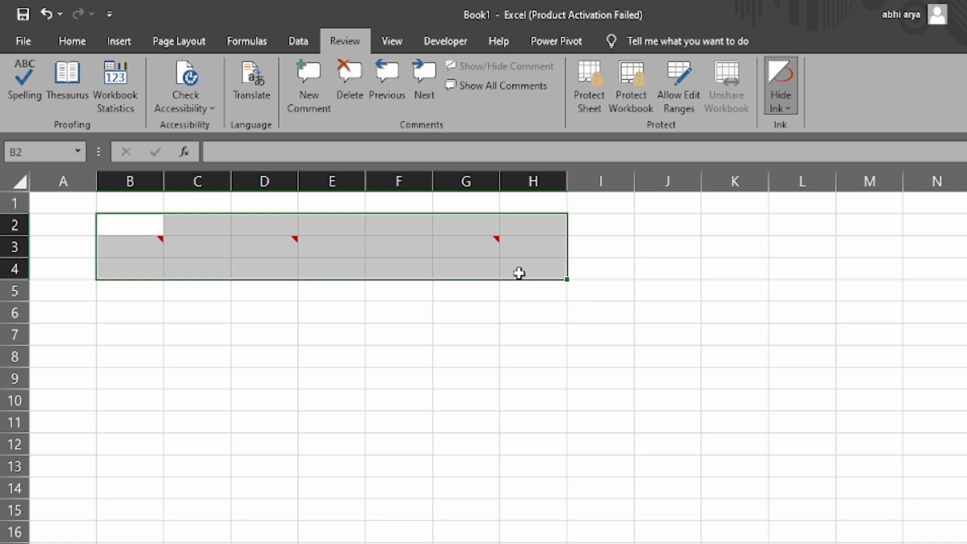
{"action": "left_click", "coordinate": [349, 80]}
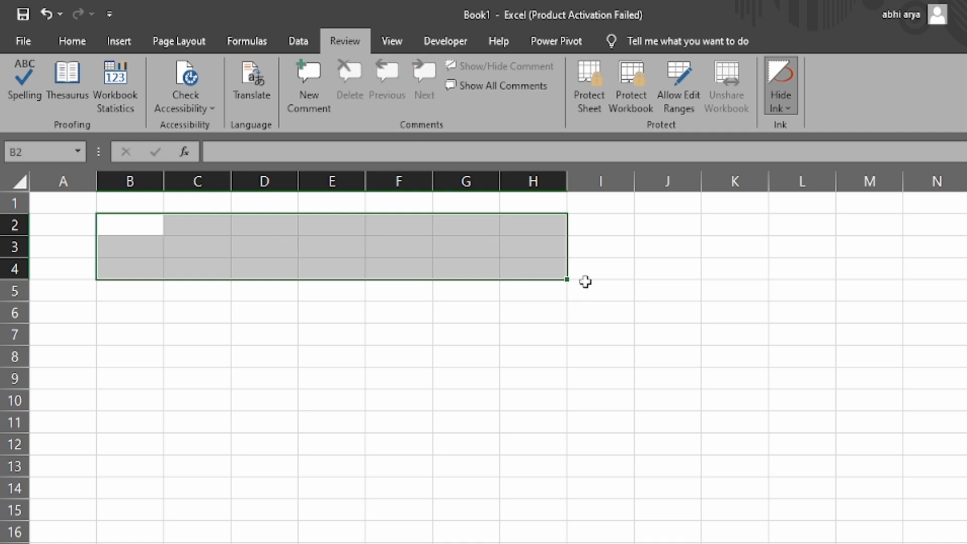
{"action": "left_click", "coordinate": [283, 200]}
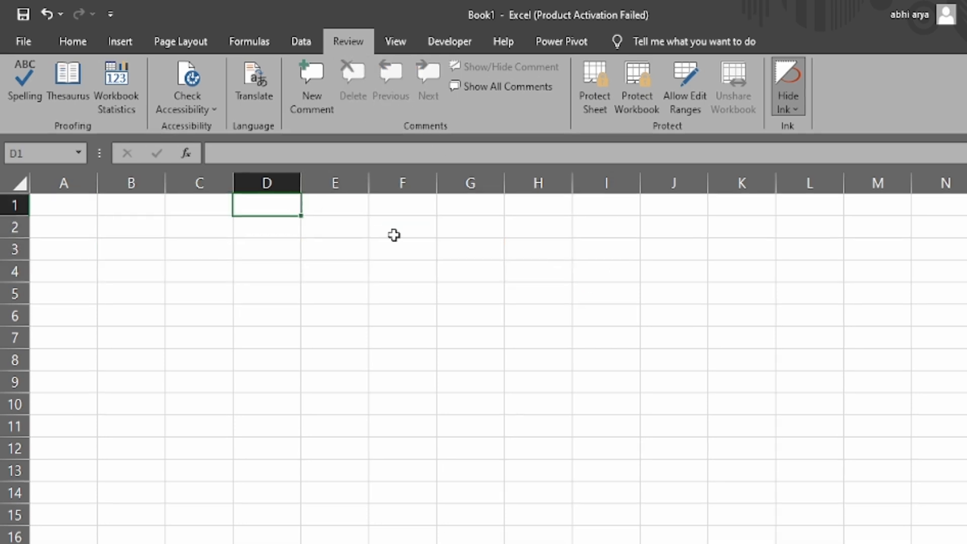
Protect the sheet with a password, allowing users to delete columns and rows
{"action": "left_click", "coordinate": [601, 92]}
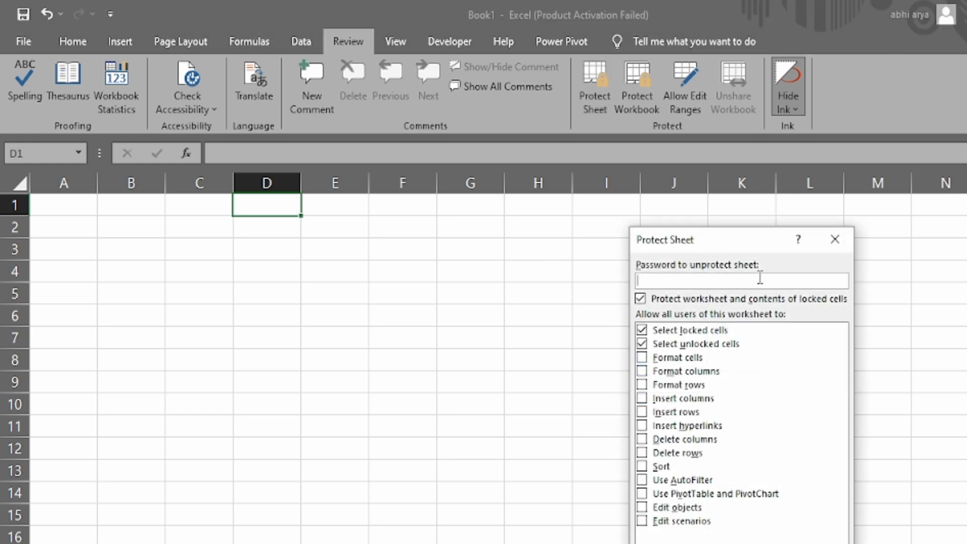
{"action": "type", "text": "1234"}
{"action": "left_click", "coordinate": [706, 445]}
{"action": "left_click", "coordinate": [693, 457]}
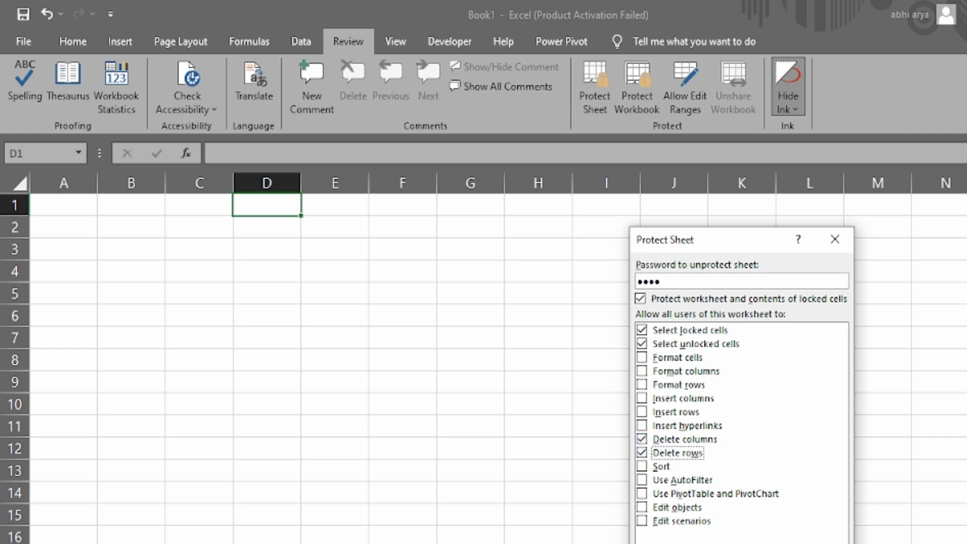
{"action": "left_click", "coordinate": [749, 543]}
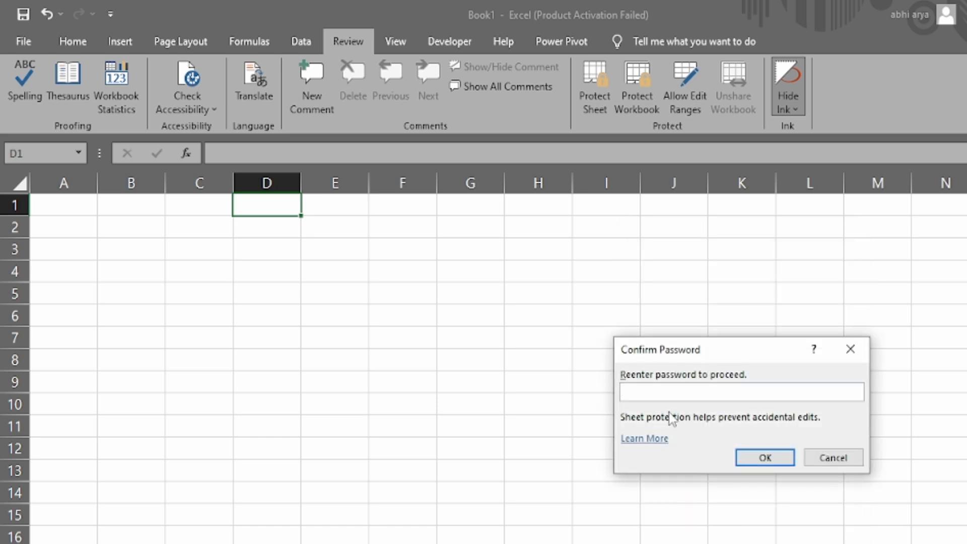
{"action": "type", "text": "1234"}
{"action": "left_click", "coordinate": [779, 458]}
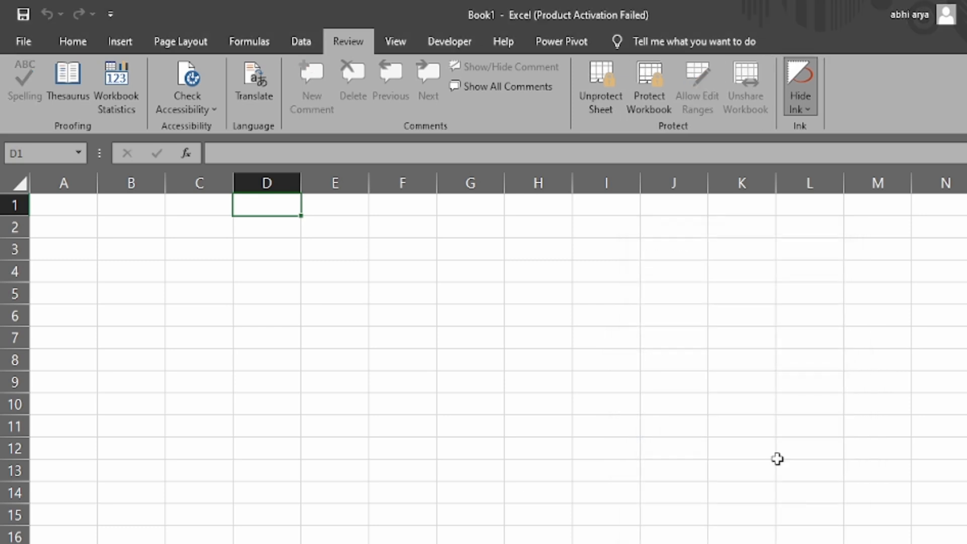
Try deleting column A on the protected sheet and dismiss the warning
{"action": "left_click", "coordinate": [548, 337]}
{"action": "left_click", "coordinate": [238, 243]}
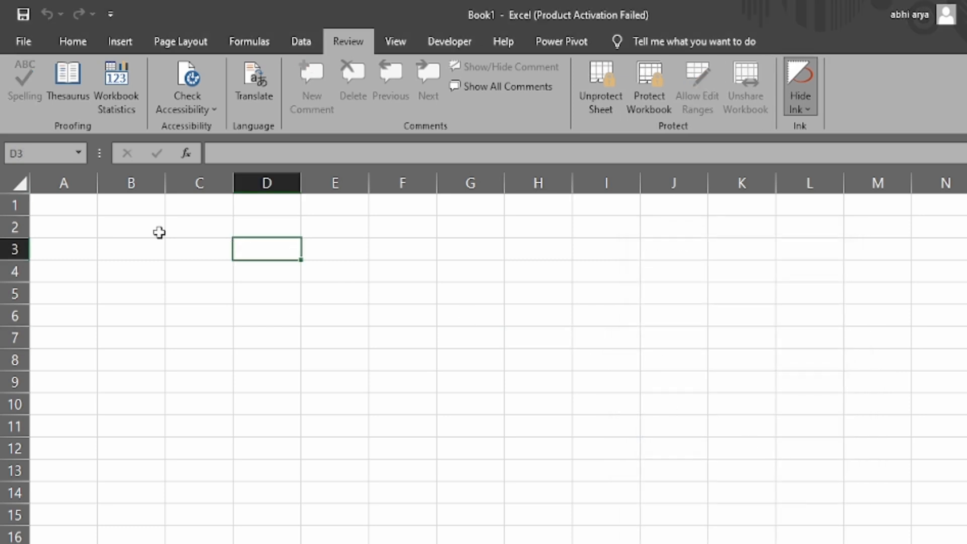
{"action": "left_click", "coordinate": [65, 184]}
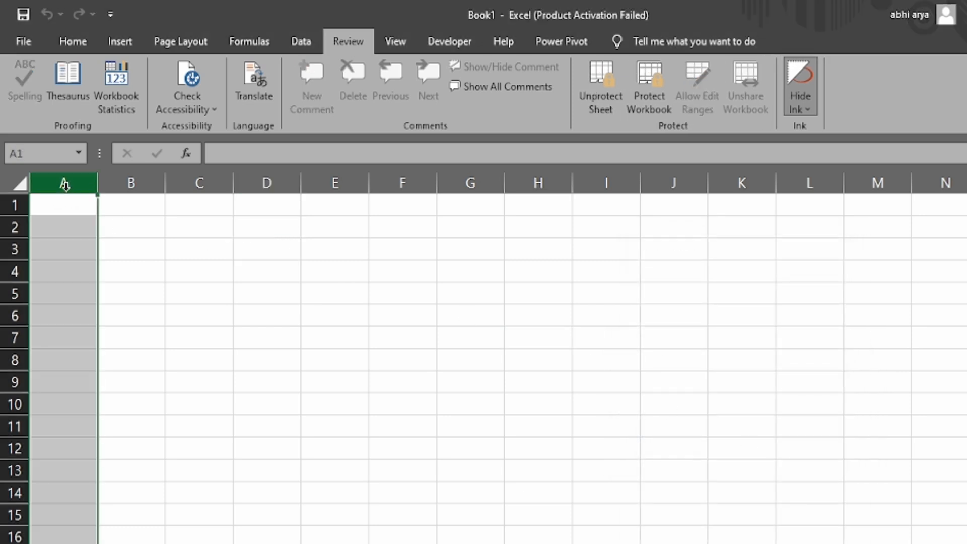
{"action": "right_click", "coordinate": [65, 184]}
{"action": "left_click", "coordinate": [118, 360]}
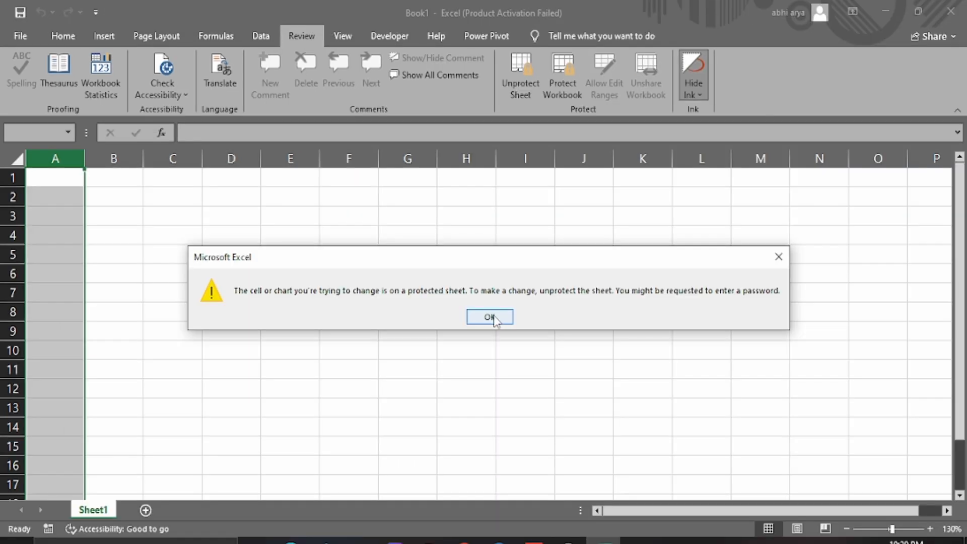
{"action": "left_click", "coordinate": [565, 366]}
Try deleting row 1 and dismiss the protected-sheet warning
{"action": "left_click", "coordinate": [68, 223]}
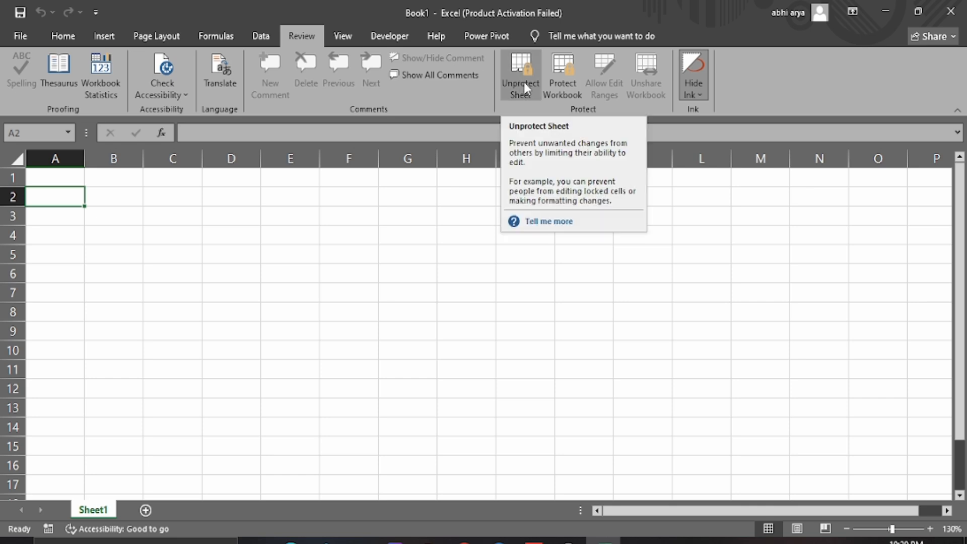
{"action": "left_click", "coordinate": [13, 177]}
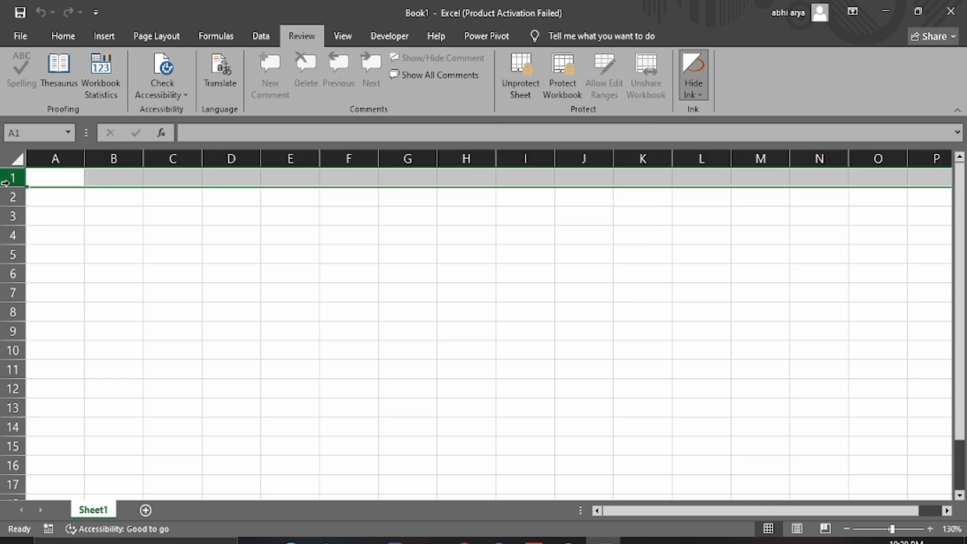
{"action": "right_click", "coordinate": [5, 183]}
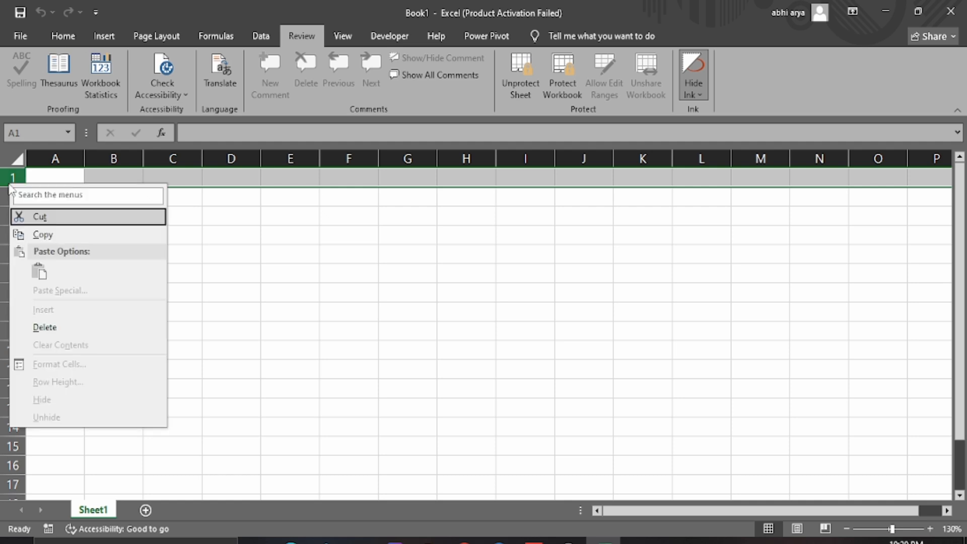
{"action": "left_click", "coordinate": [52, 330]}
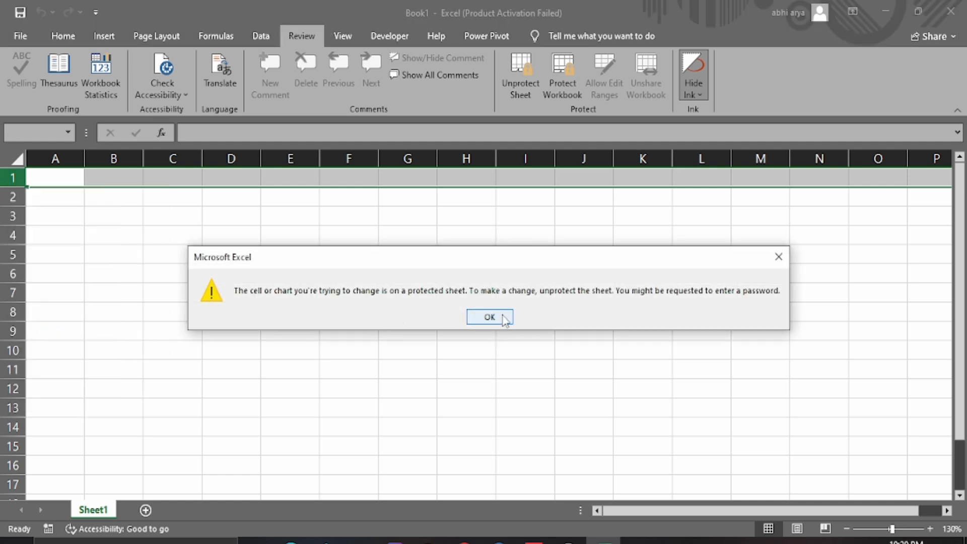
{"action": "left_click", "coordinate": [501, 316]}
Unprotect the sheet with its password, then delete column A
{"action": "left_click", "coordinate": [522, 83]}
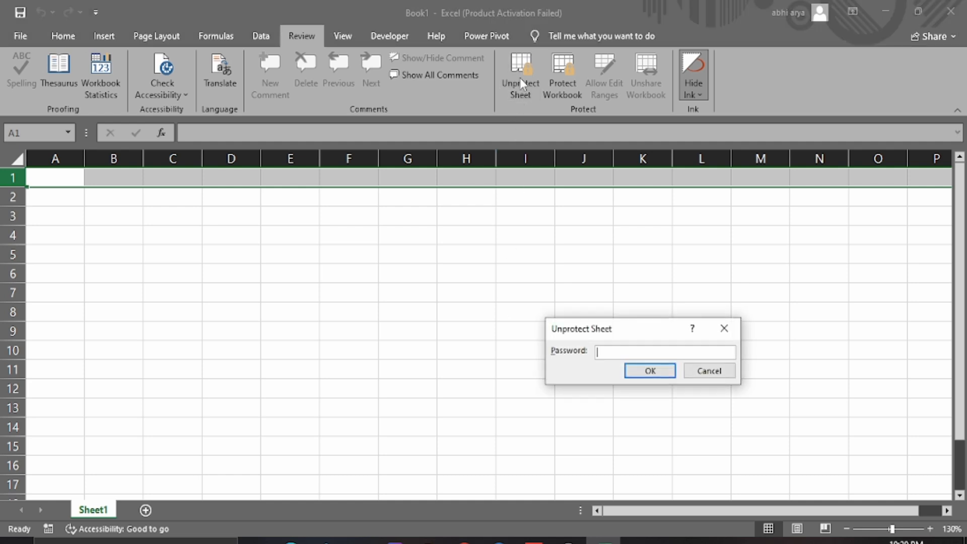
{"action": "type", "text": "1234"}
{"action": "left_click", "coordinate": [651, 370]}
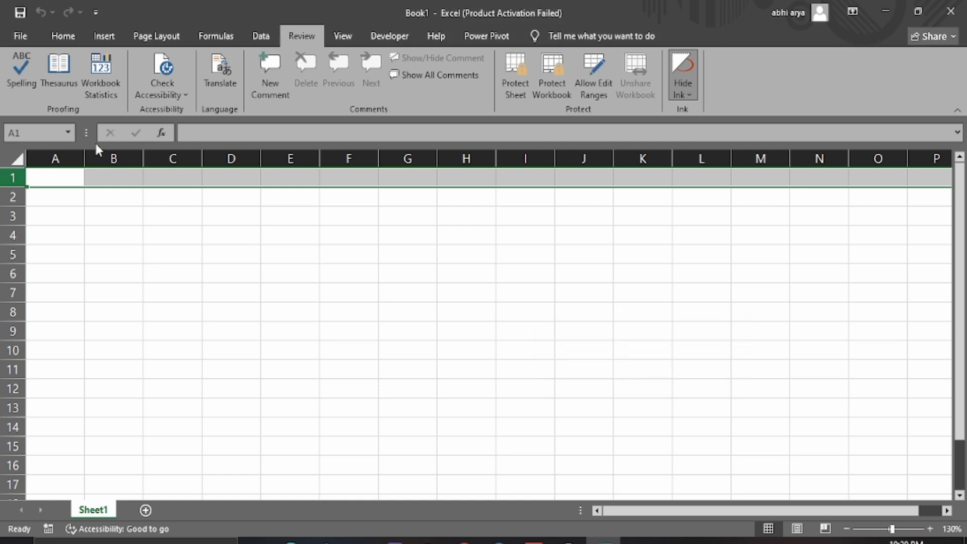
{"action": "left_click", "coordinate": [73, 157]}
{"action": "right_click", "coordinate": [75, 158]}
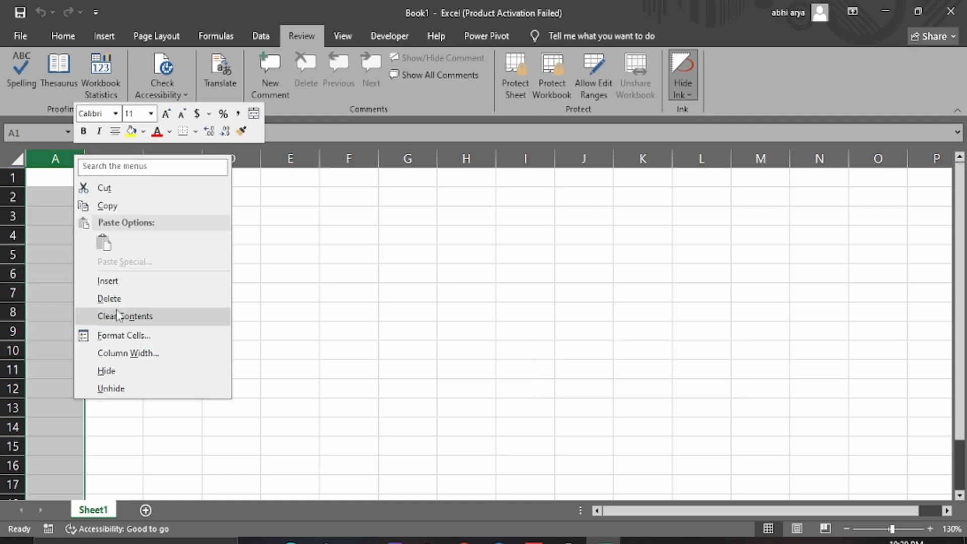
{"action": "left_click", "coordinate": [116, 304]}
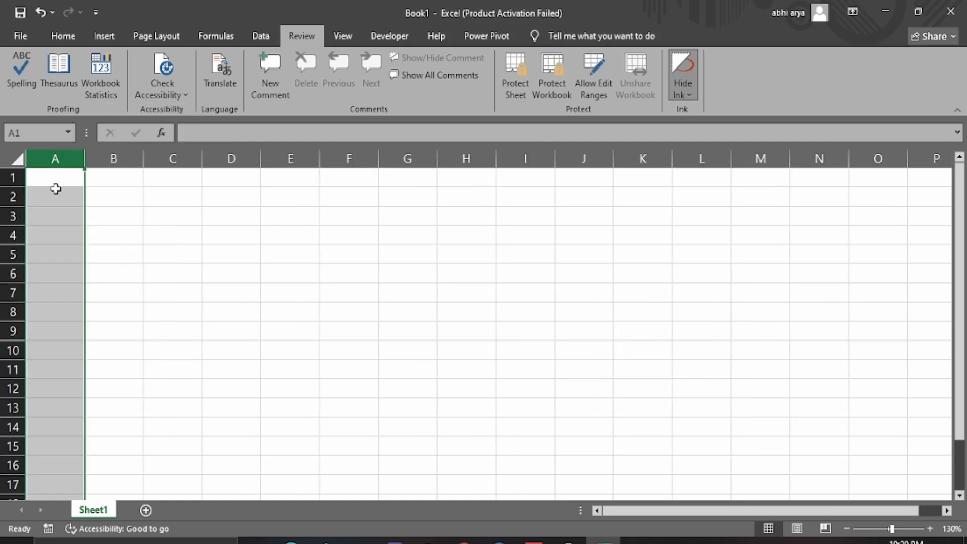
{"action": "left_click", "coordinate": [58, 180]}
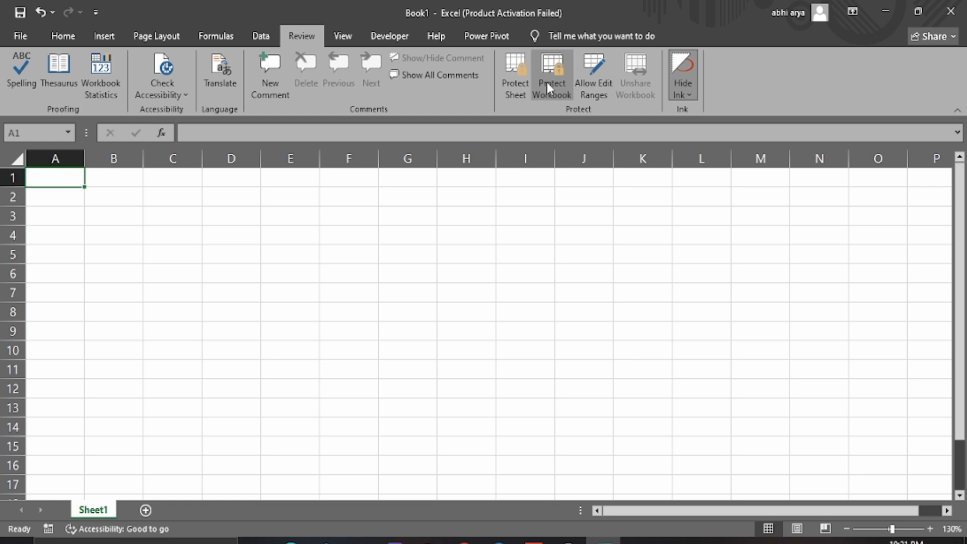
Add Sheet2 and Sheet3, then lock the workbook structure with a password from Sheet1
{"action": "left_click", "coordinate": [143, 512]}
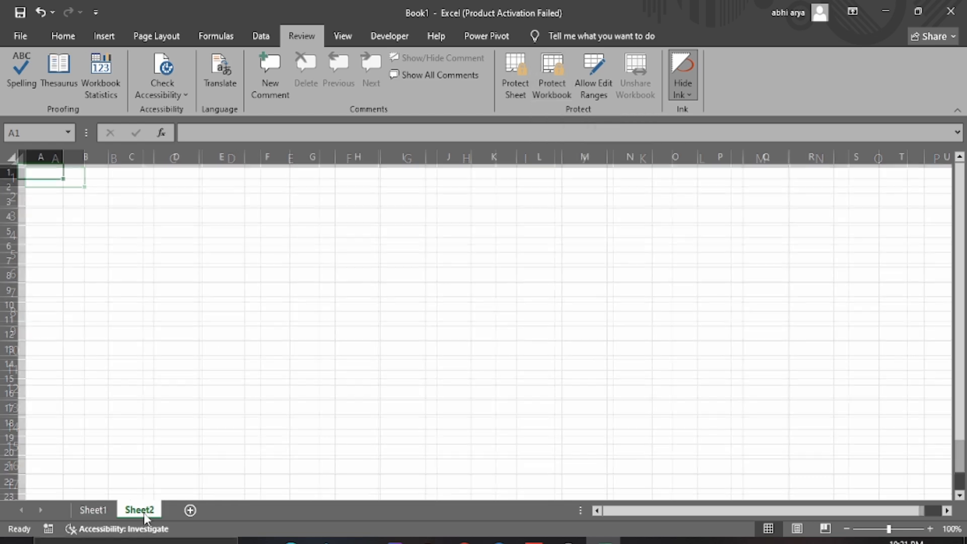
{"action": "left_click", "coordinate": [192, 510]}
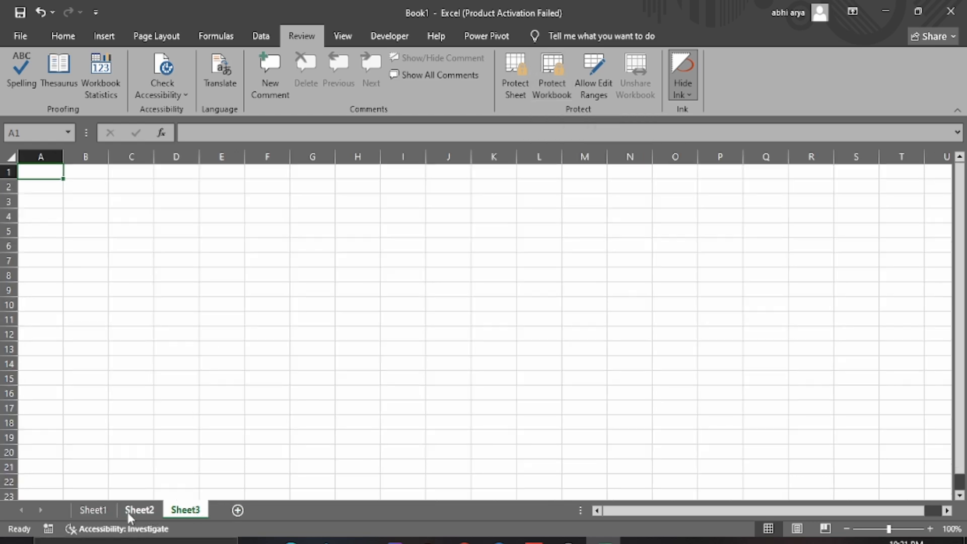
{"action": "left_click", "coordinate": [99, 511]}
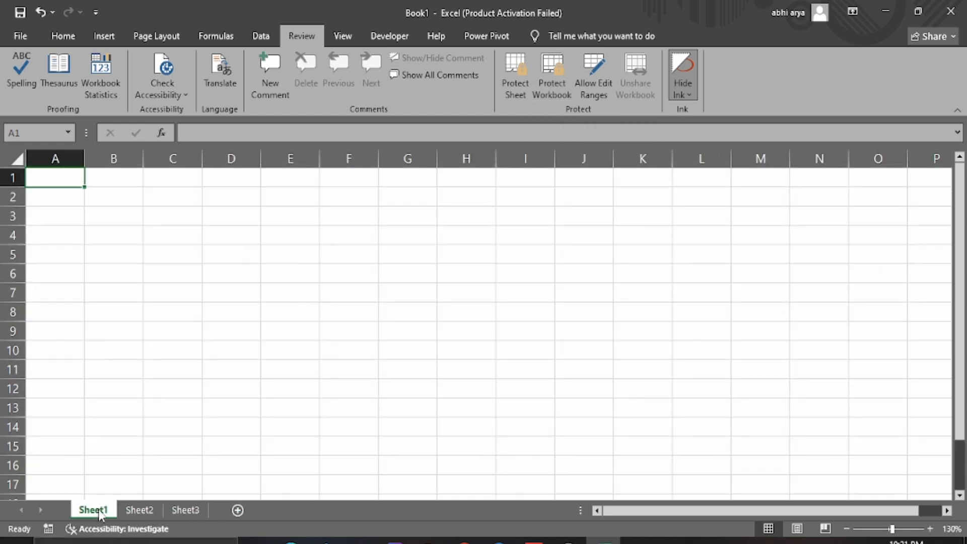
{"action": "left_click", "coordinate": [551, 77]}
{"action": "type", "text": "••••"}
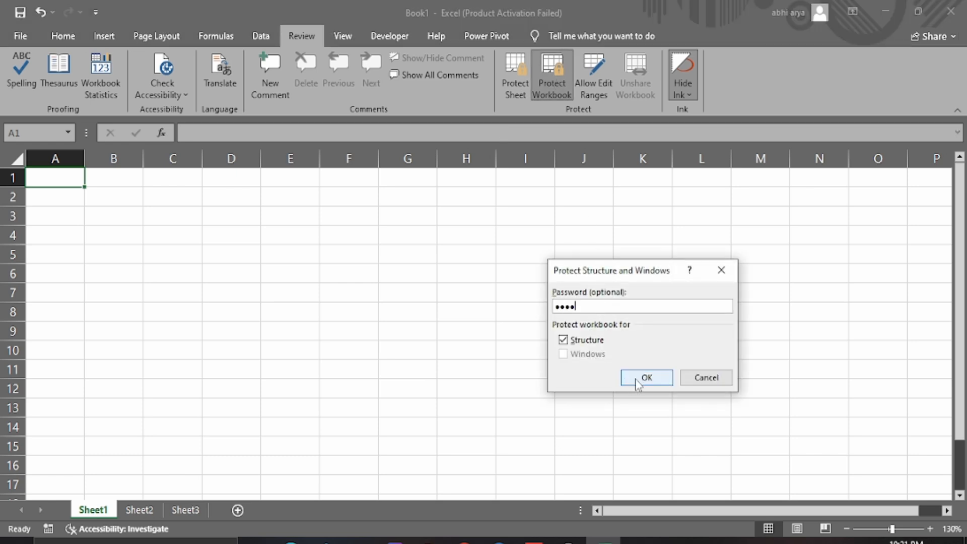
{"action": "left_click", "coordinate": [639, 378]}
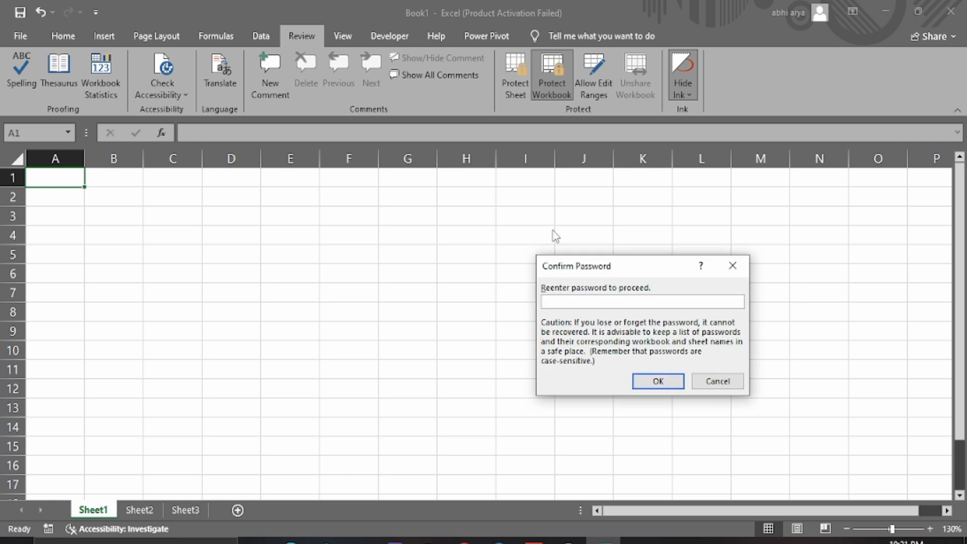
{"action": "type", "text": "••••"}
{"action": "left_click", "coordinate": [658, 381]}
Remove the workbook structure protection using its password
{"action": "left_click", "coordinate": [655, 375]}
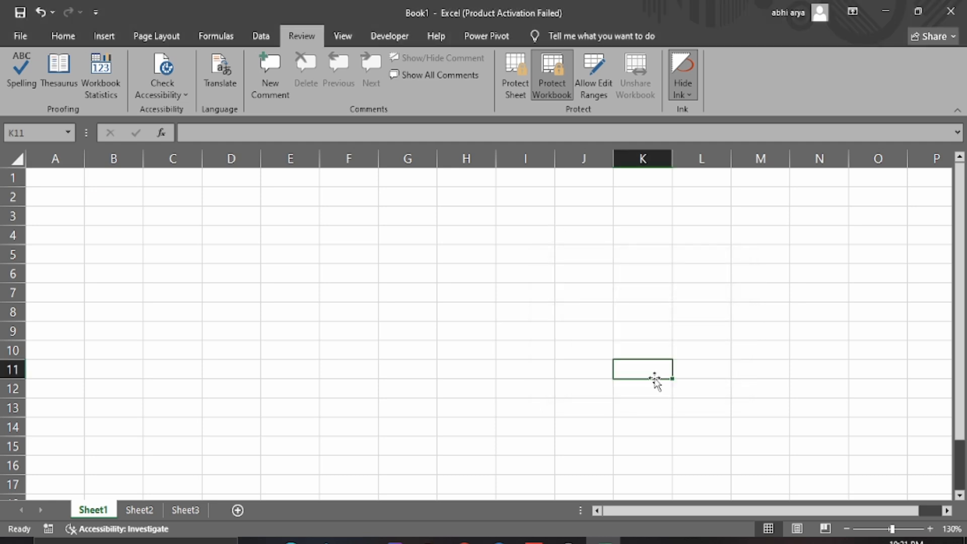
{"action": "left_click", "coordinate": [409, 249]}
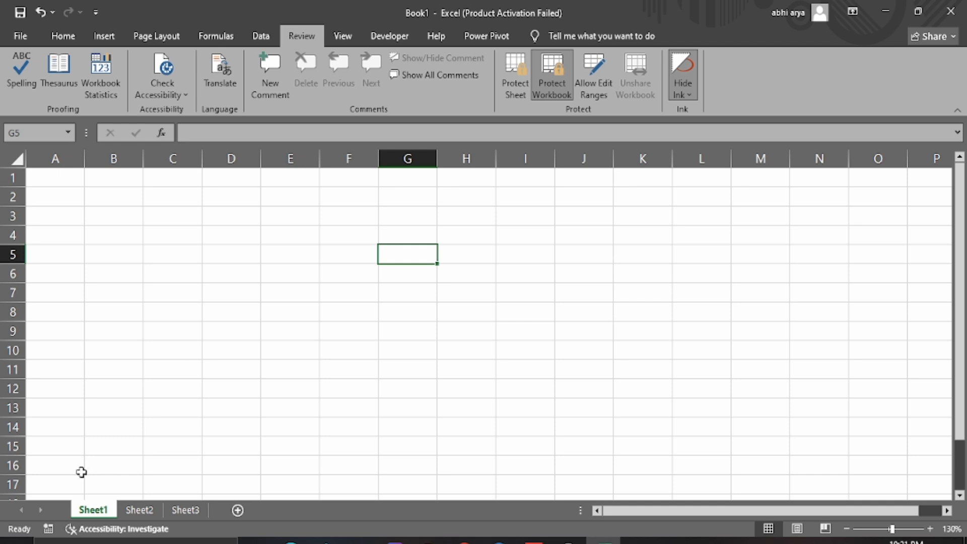
{"action": "left_click", "coordinate": [74, 191]}
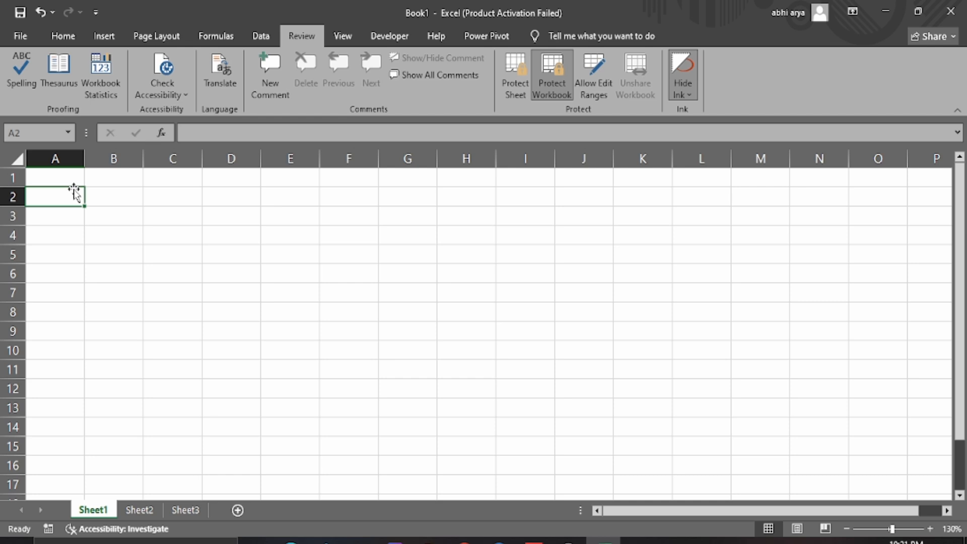
{"action": "left_click", "coordinate": [214, 252]}
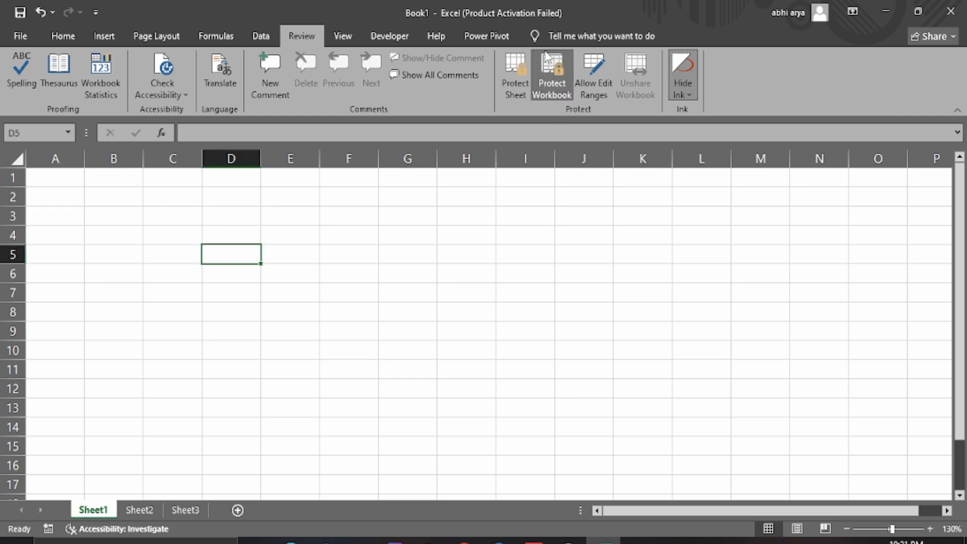
{"action": "left_click", "coordinate": [551, 77]}
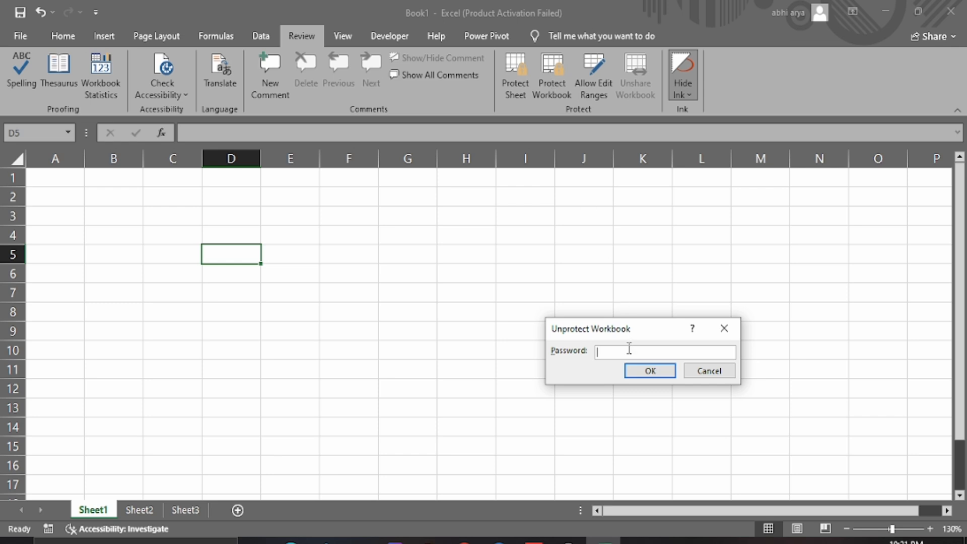
{"action": "type", "text": "1234"}
{"action": "left_click", "coordinate": [647, 371]}
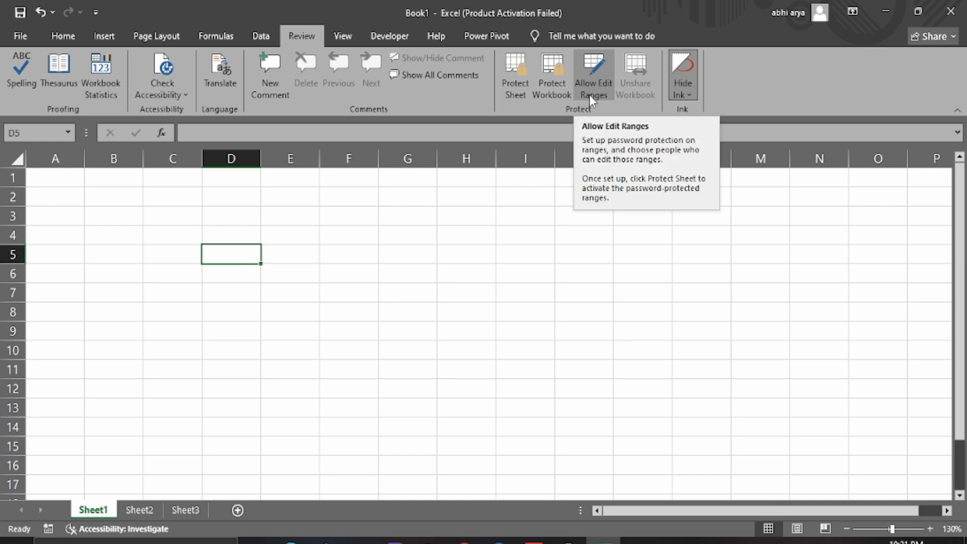
Enter 68, 78 and 90 into cells C3, D3 and E3
{"action": "left_click_drag", "start_coordinate": [164, 207], "coordinate": [466, 351]}
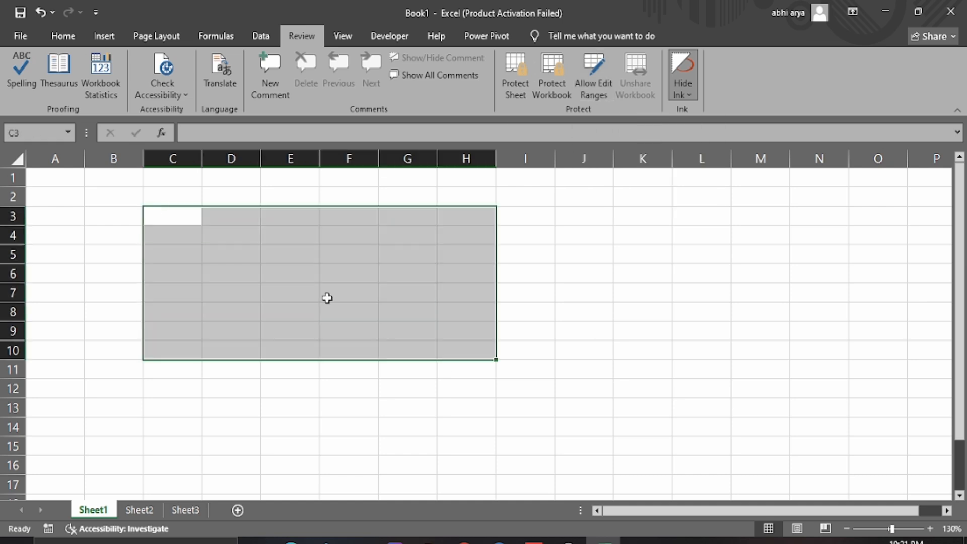
{"action": "left_click", "coordinate": [177, 221]}
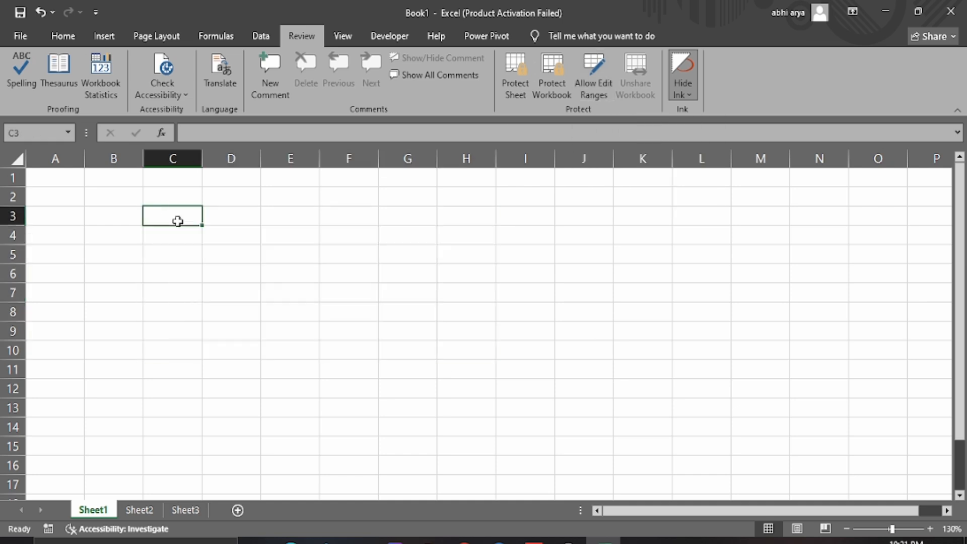
{"action": "key", "text": "shift+Right"}
{"action": "key", "text": "Left"}
{"action": "key", "text": "Right"}
{"action": "type", "text": "68"}
{"action": "key", "text": "Return"}
{"action": "key", "text": "Up"}
{"action": "key", "text": "Right"}
{"action": "type", "text": "78"}
{"action": "key", "text": "Return"}
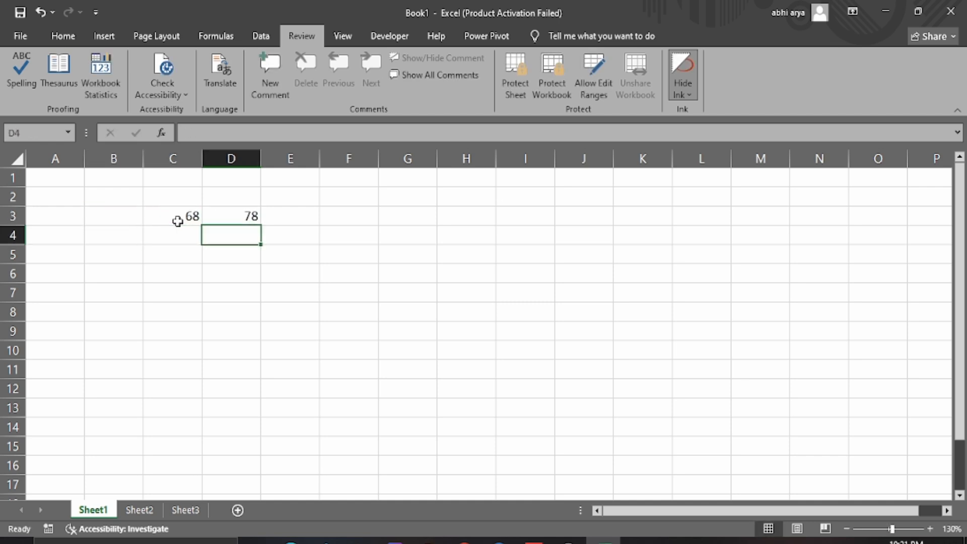
{"action": "key", "text": "Up"}
{"action": "key", "text": "Right"}
{"action": "type", "text": "90"}
{"action": "key", "text": "Return"}
Select C3:E7 and fill the row 3 values down with Ctrl+D
{"action": "key", "text": "Up"}
{"action": "key", "text": "Left"}
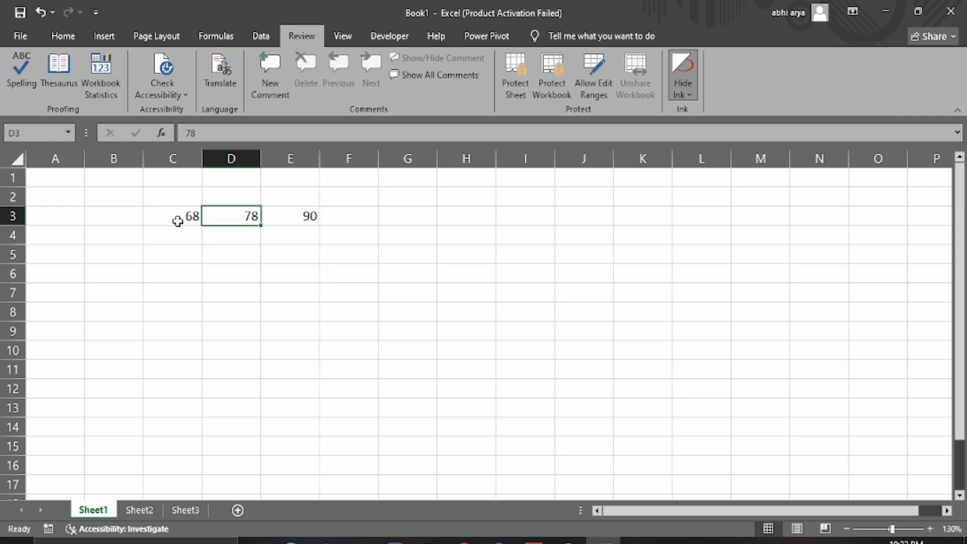
{"action": "key", "text": "Left"}
{"action": "key", "text": "shift+Right"}
{"action": "key", "text": "shift+Right"}
{"action": "key", "text": "shift+Down"}
{"action": "key", "text": "shift+Down"}
{"action": "key", "text": "shift+Down"}
{"action": "key", "text": "shift+Down"}
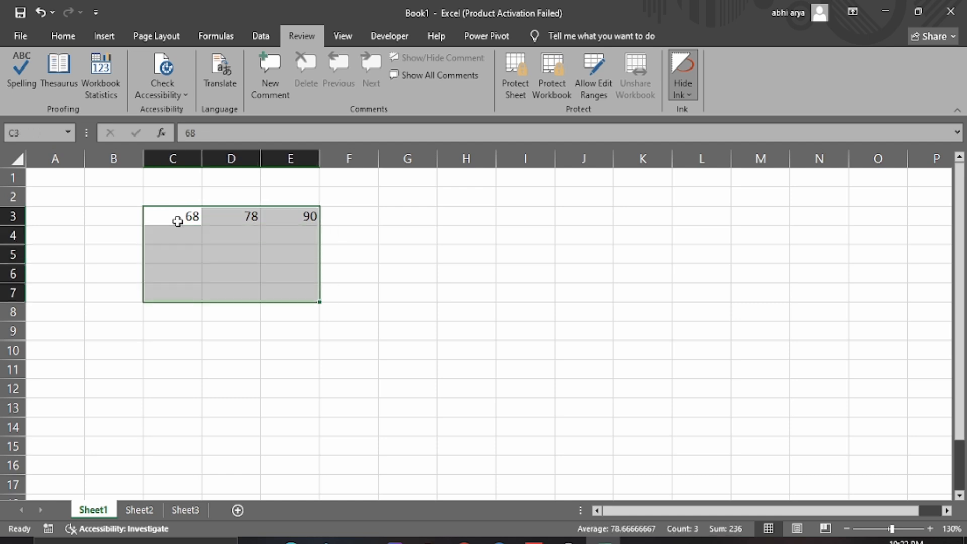
{"action": "key", "text": "ctrl+d"}
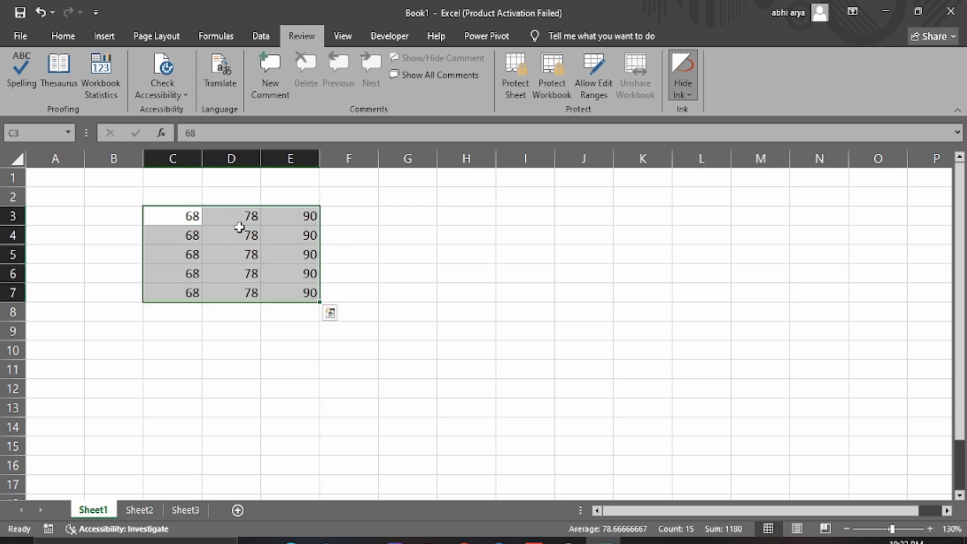
Create a new editable range Range1 for =$C$3:$E$7 with a range password
{"action": "left_click", "coordinate": [594, 92]}
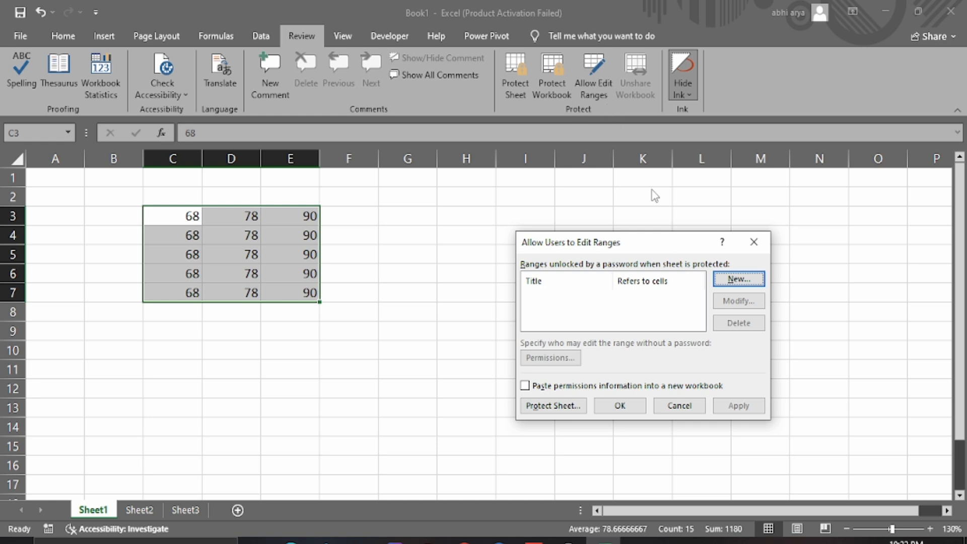
{"action": "left_click", "coordinate": [738, 279]}
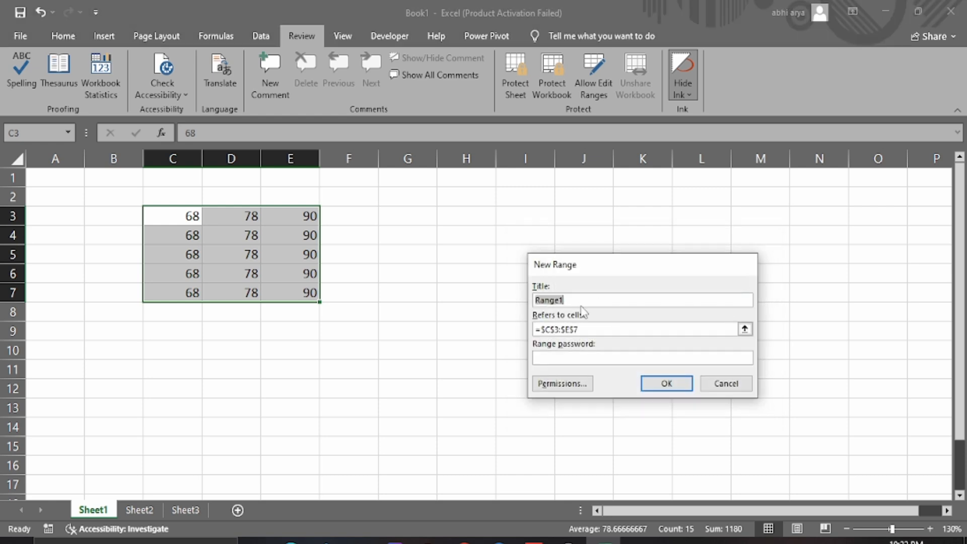
{"action": "left_click", "coordinate": [583, 330]}
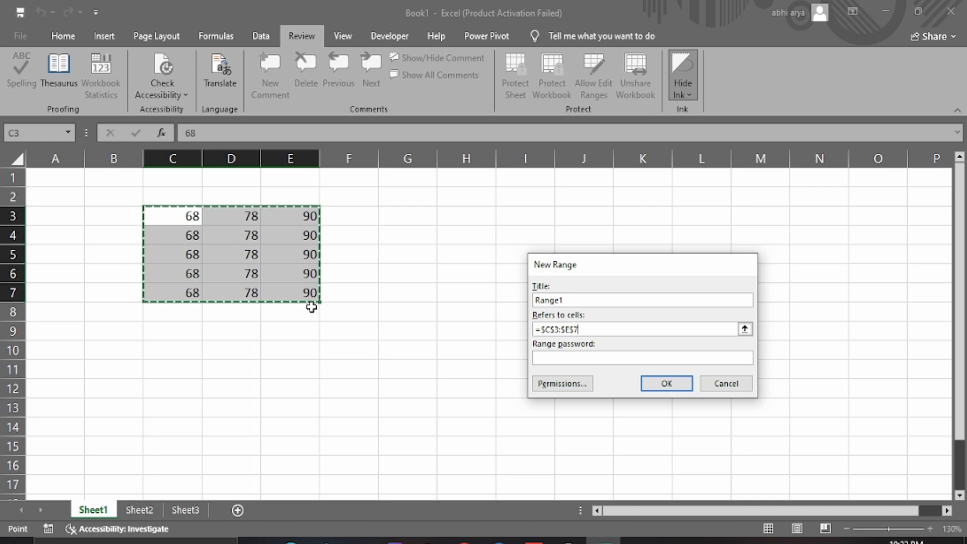
{"action": "left_click", "coordinate": [591, 358]}
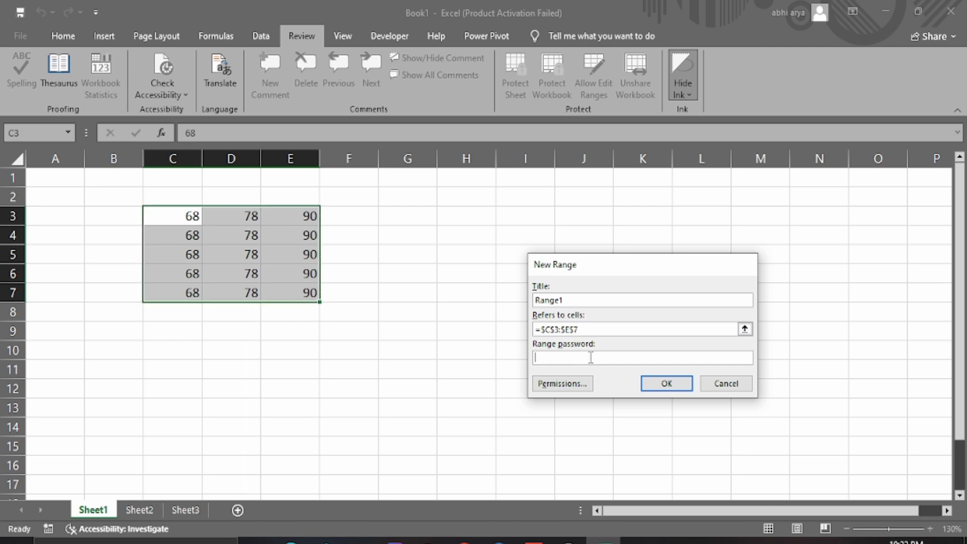
{"action": "type", "text": "1234"}
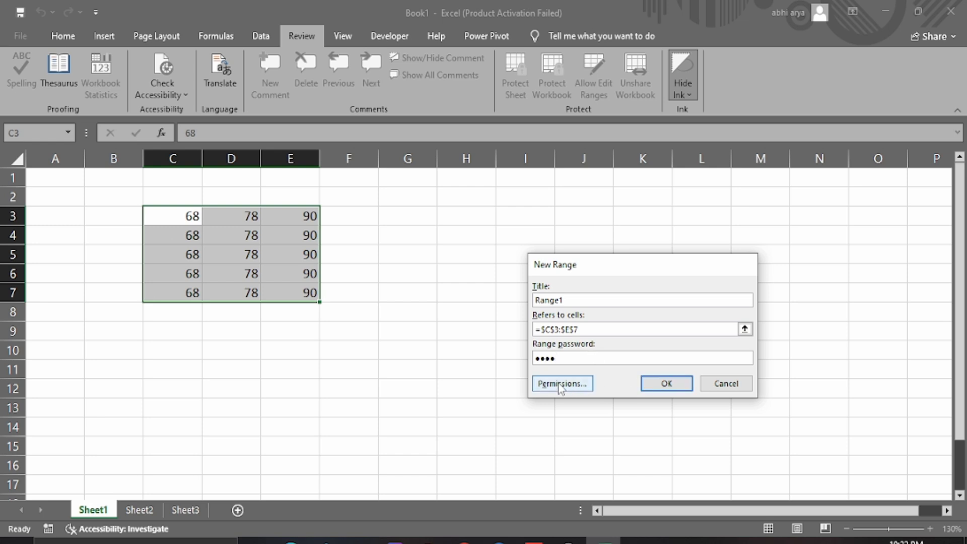
Review Range1's user permissions without changes, then confirm the range and re-enter its password
{"action": "left_click", "coordinate": [575, 387]}
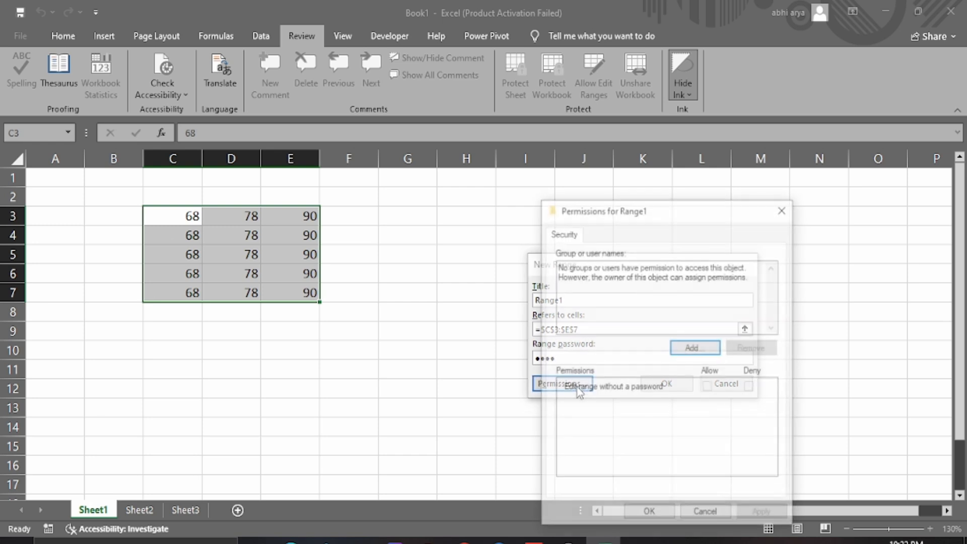
{"action": "left_click", "coordinate": [710, 348]}
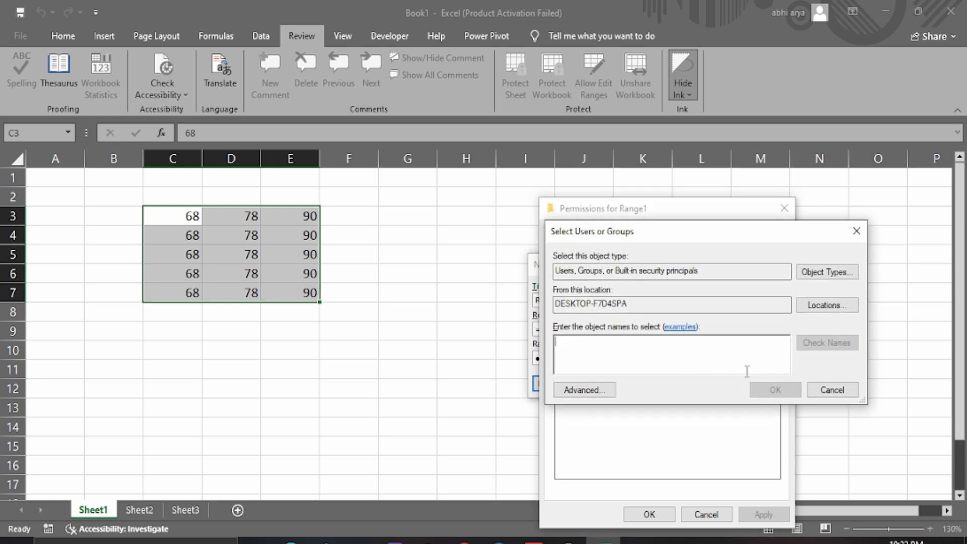
{"action": "left_click", "coordinate": [832, 391]}
{"action": "left_click", "coordinate": [705, 519]}
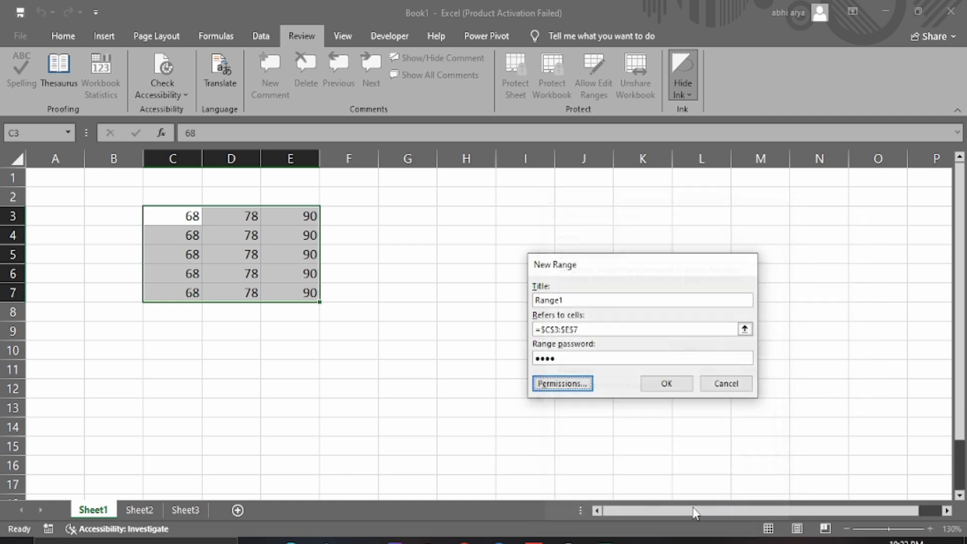
{"action": "left_click", "coordinate": [672, 382]}
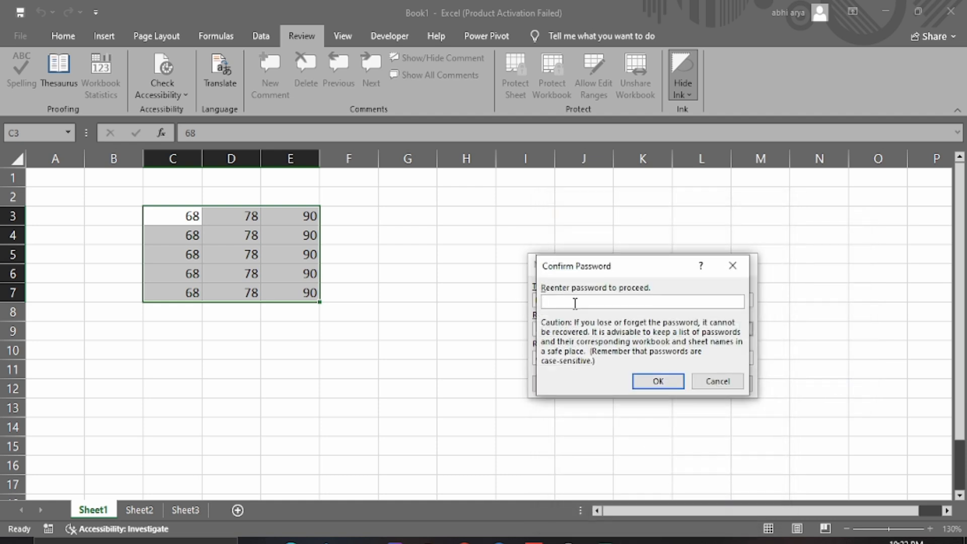
{"action": "type", "text": "••••"}
{"action": "left_click", "coordinate": [661, 379]}
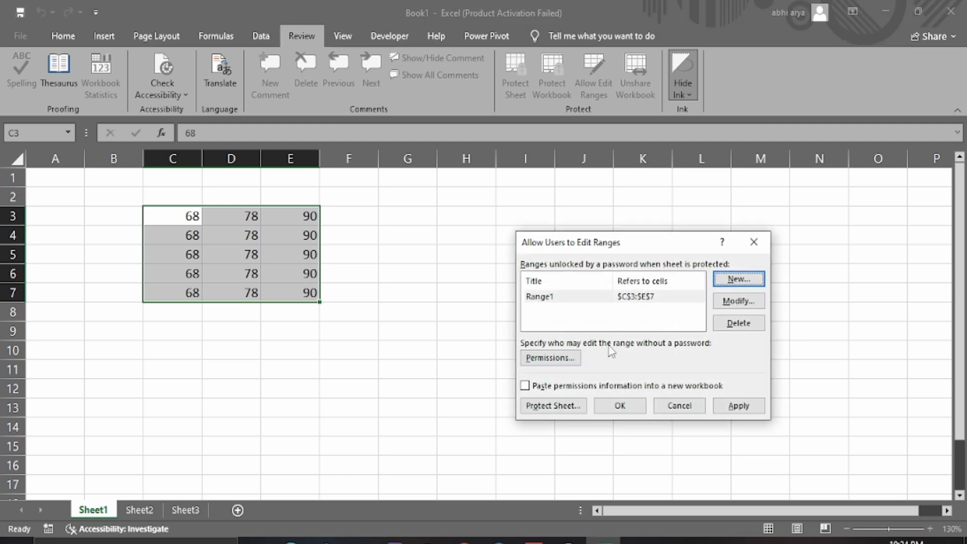
Protect Sheet1 with a password from the Allow Users to Edit Ranges dialog, entering it twice
{"action": "left_click", "coordinate": [560, 413]}
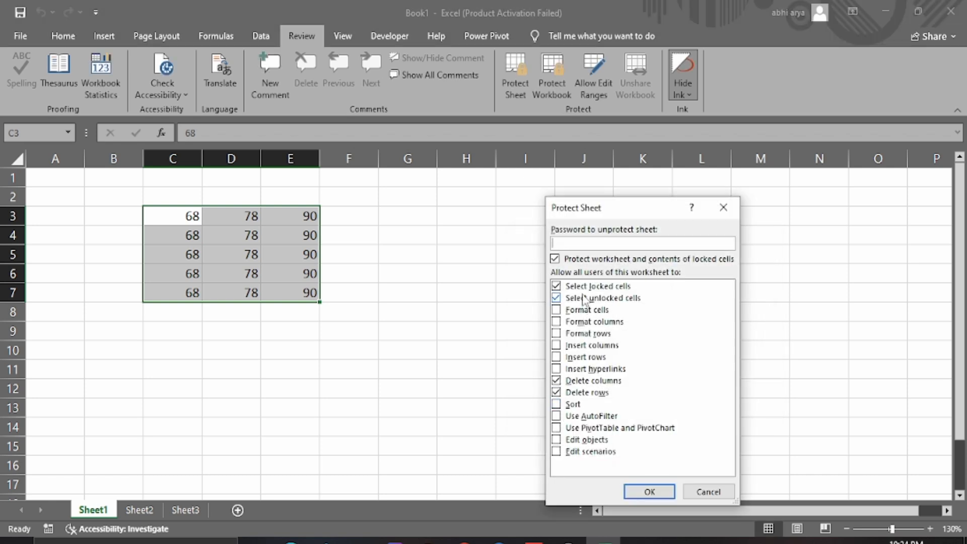
{"action": "type", "text": "1234"}
{"action": "left_click", "coordinate": [630, 492]}
{"action": "type", "text": "1234"}
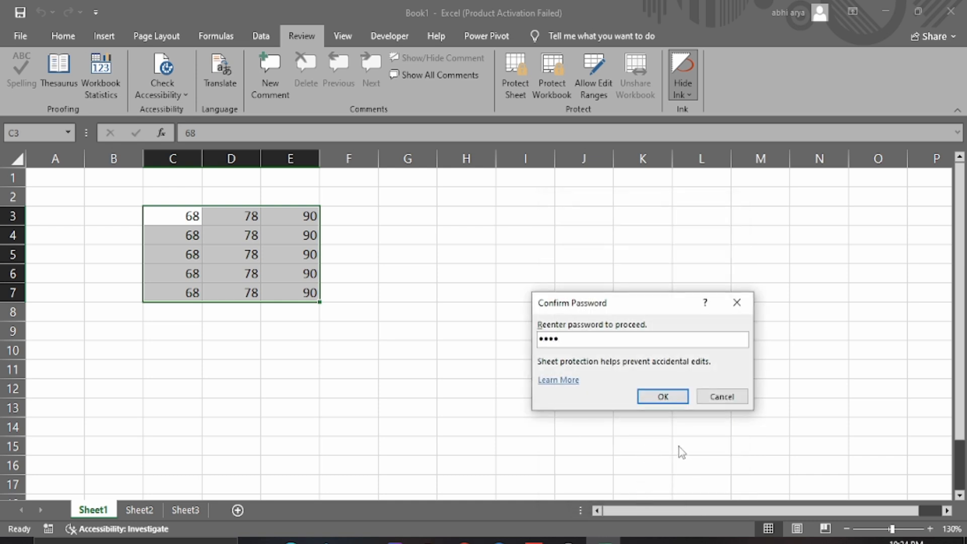
{"action": "left_click", "coordinate": [647, 390]}
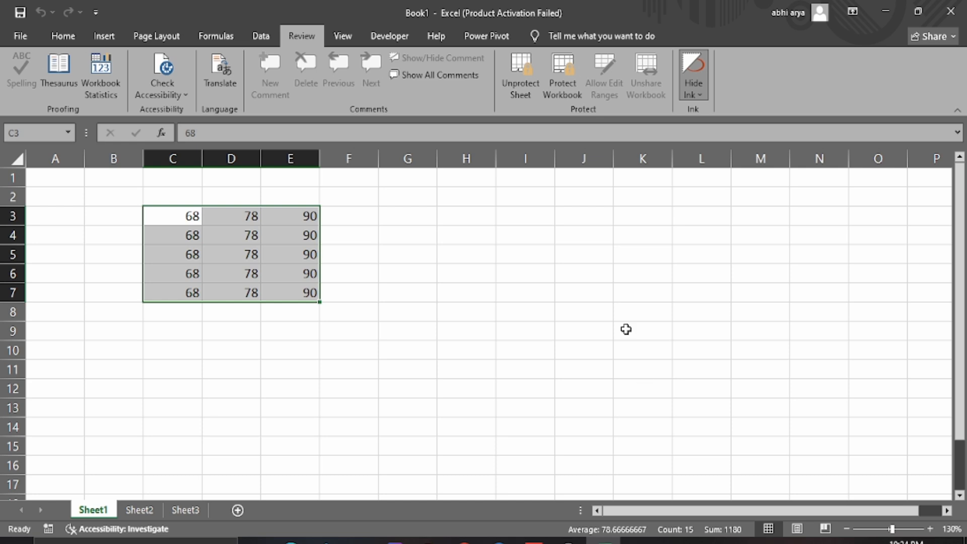
Try editing cell E5, submit the unlock prompt blank, and dismiss the incorrect-password error
{"action": "left_click", "coordinate": [307, 255]}
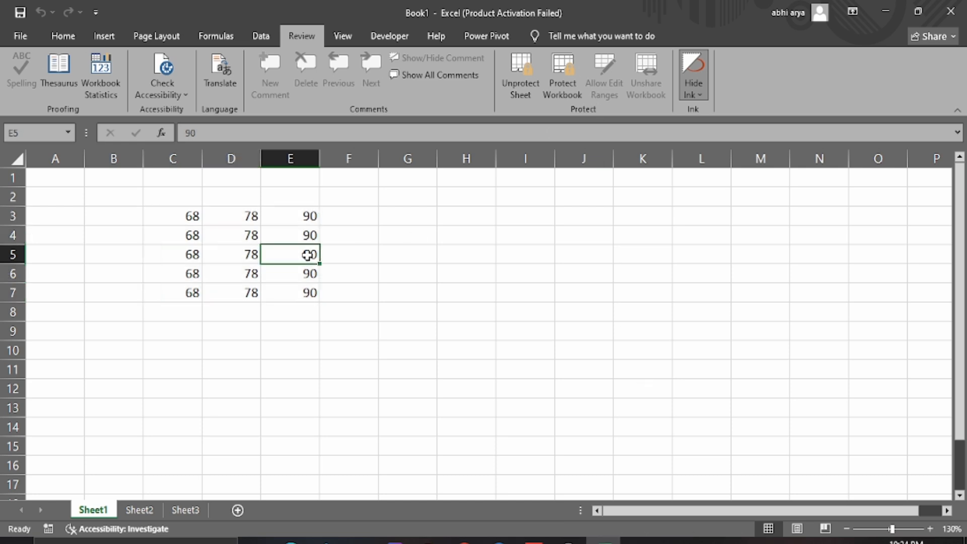
{"action": "double_click", "coordinate": [308, 256]}
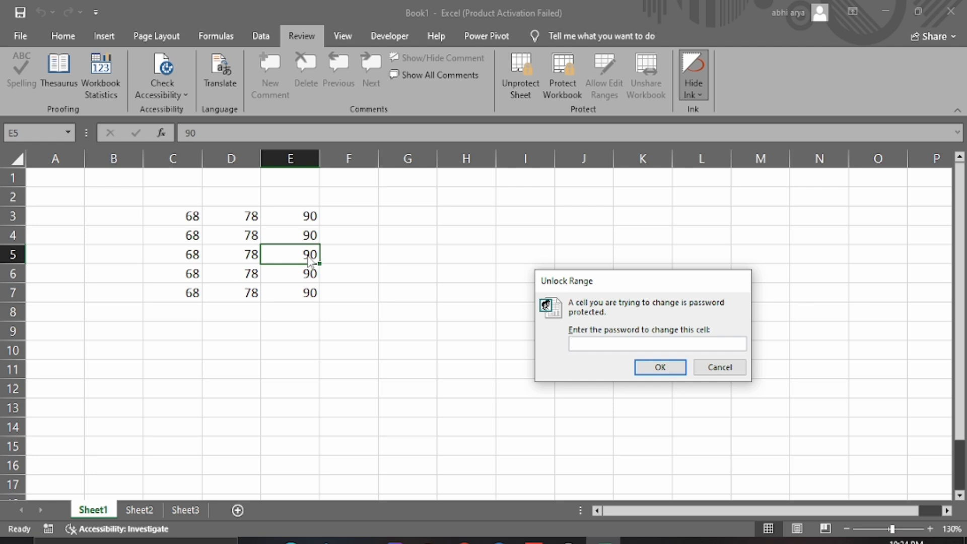
{"action": "key", "text": "Return"}
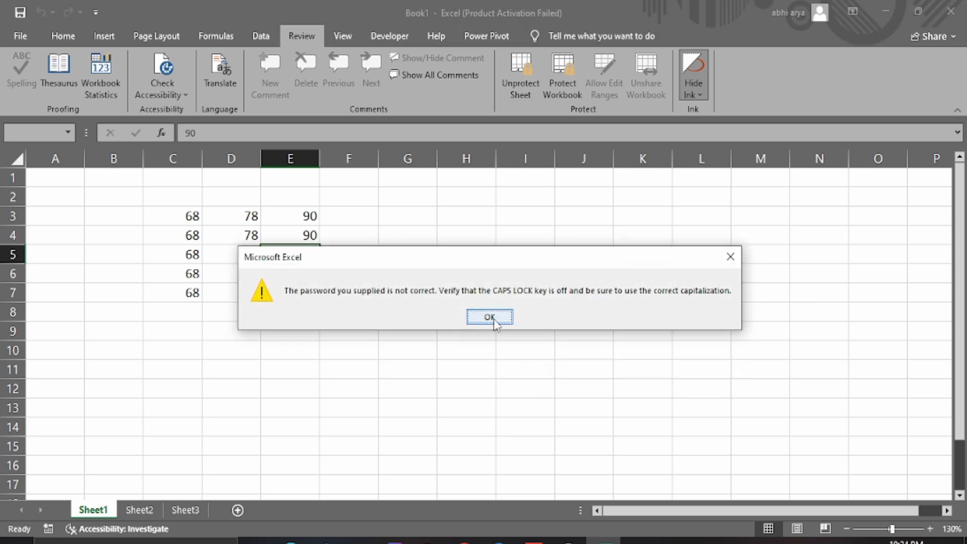
{"action": "left_click", "coordinate": [493, 318]}
Retry editing cell C3 to bring up the Unlock Range prompt and begin entering the range password
{"action": "left_click", "coordinate": [235, 222]}
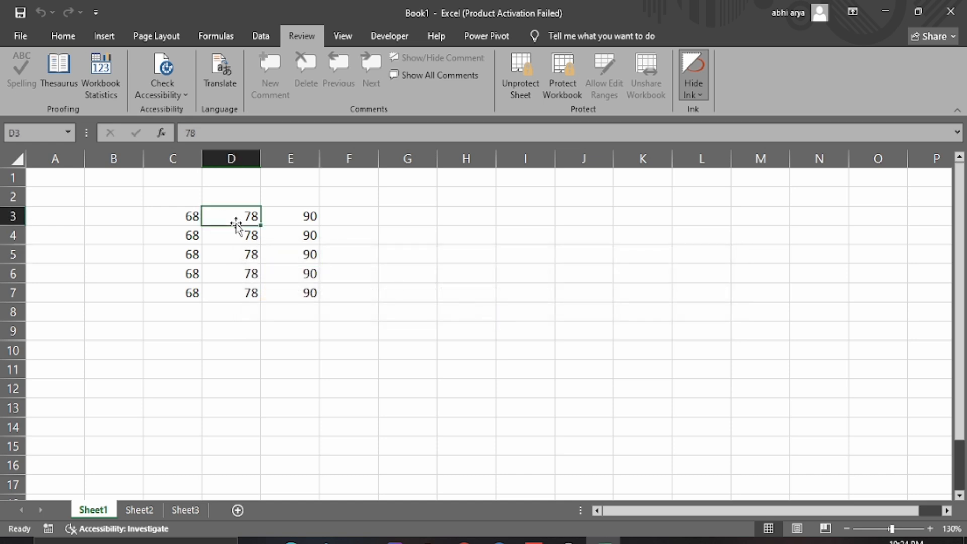
{"action": "left_click", "coordinate": [196, 217]}
{"action": "double_click", "coordinate": [196, 216]}
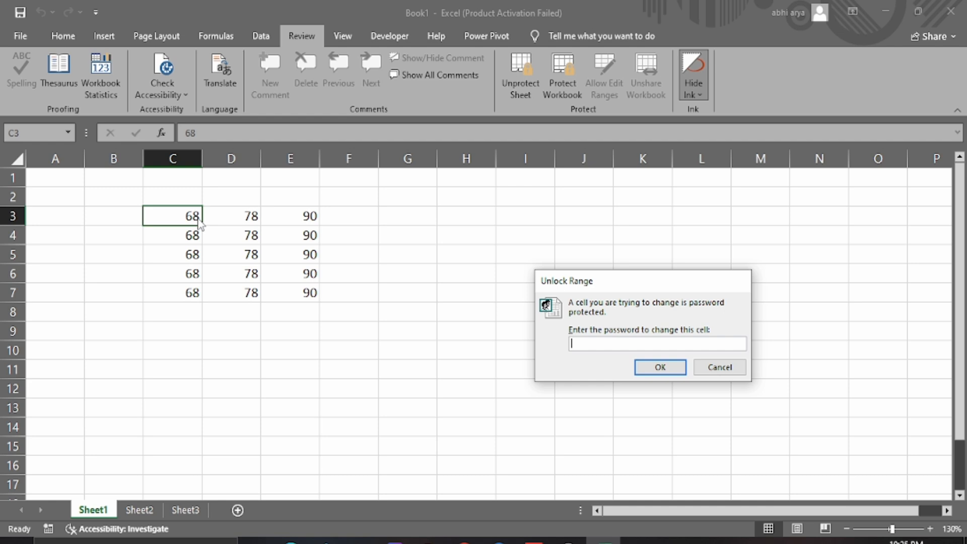
{"action": "left_click", "coordinate": [719, 367]}
{"action": "left_click", "coordinate": [703, 355]}
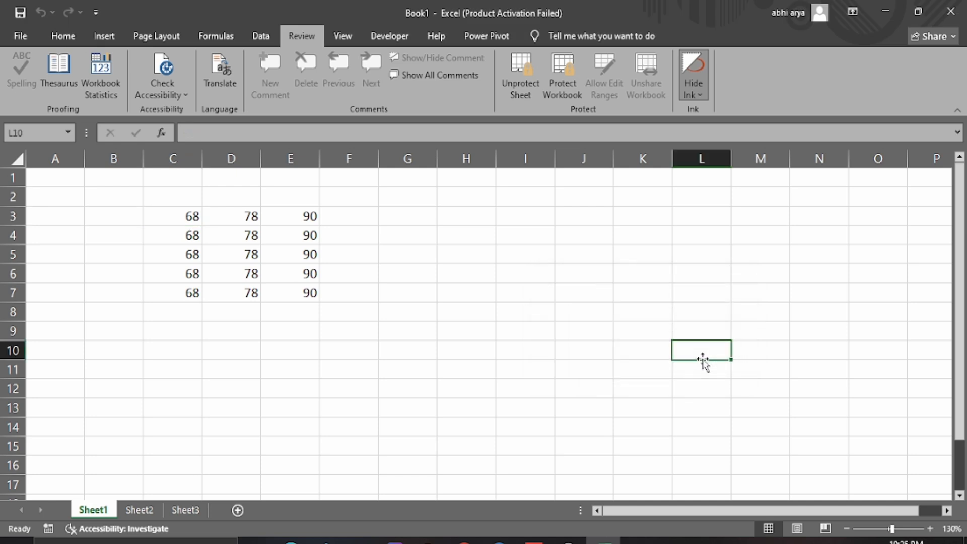
{"action": "left_click", "coordinate": [186, 211]}
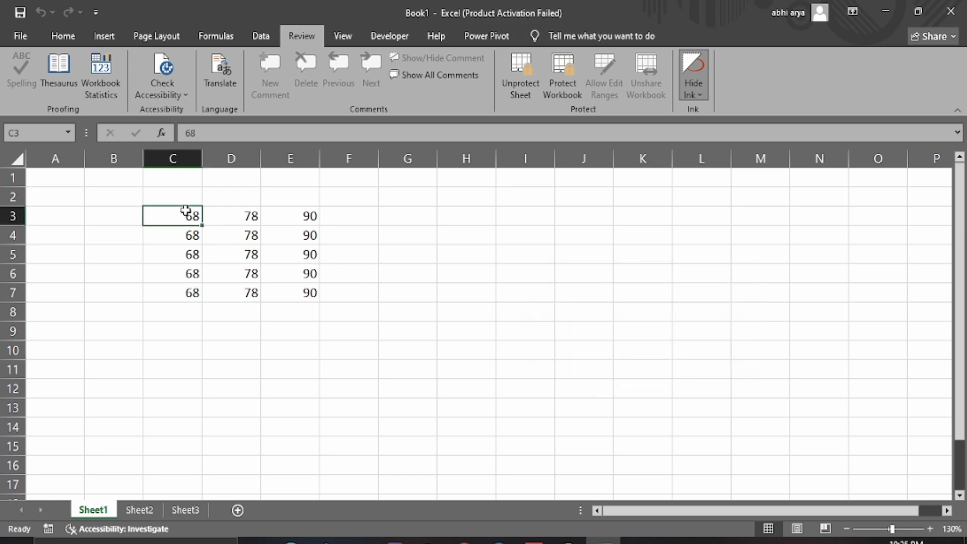
{"action": "double_click", "coordinate": [186, 210]}
{"action": "type", "text": "•"}
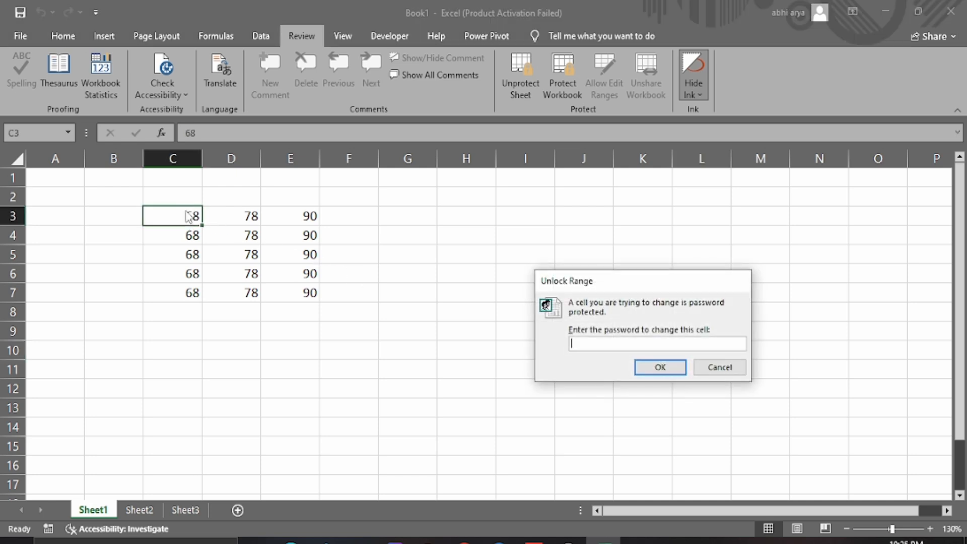
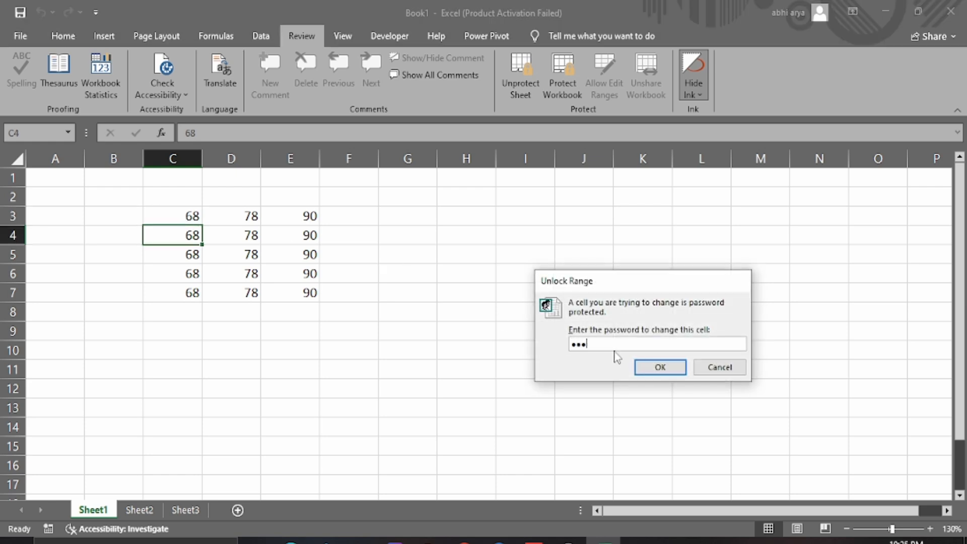
Confirm the range password to unlock the range, then delete the contents of C3:E3 and C4
{"action": "left_click", "coordinate": [663, 366]}
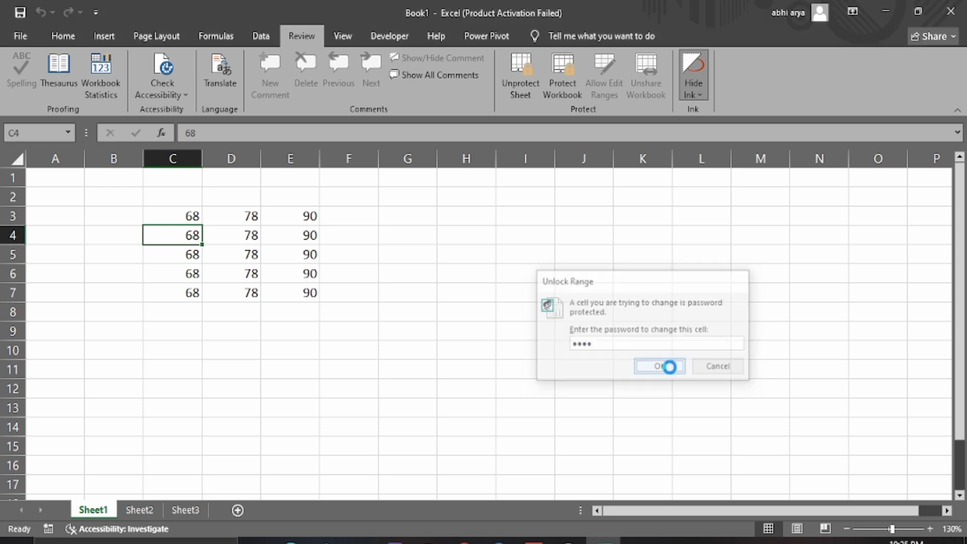
{"action": "left_click", "coordinate": [187, 216]}
{"action": "key", "text": "Delete"}
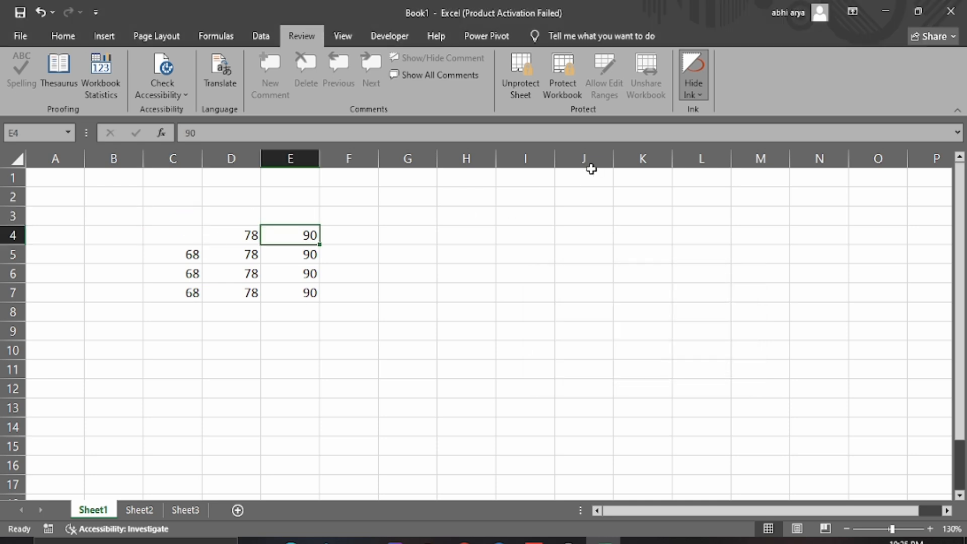
Use Unprotect Sheet on the Review tab and confirm with the sheet password
{"action": "left_click", "coordinate": [527, 86]}
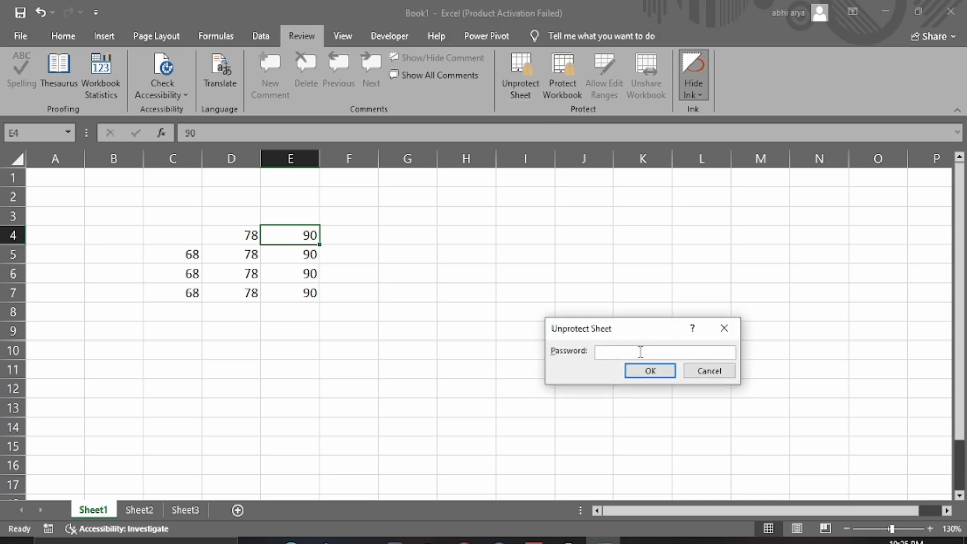
{"action": "left_click", "coordinate": [669, 376]}
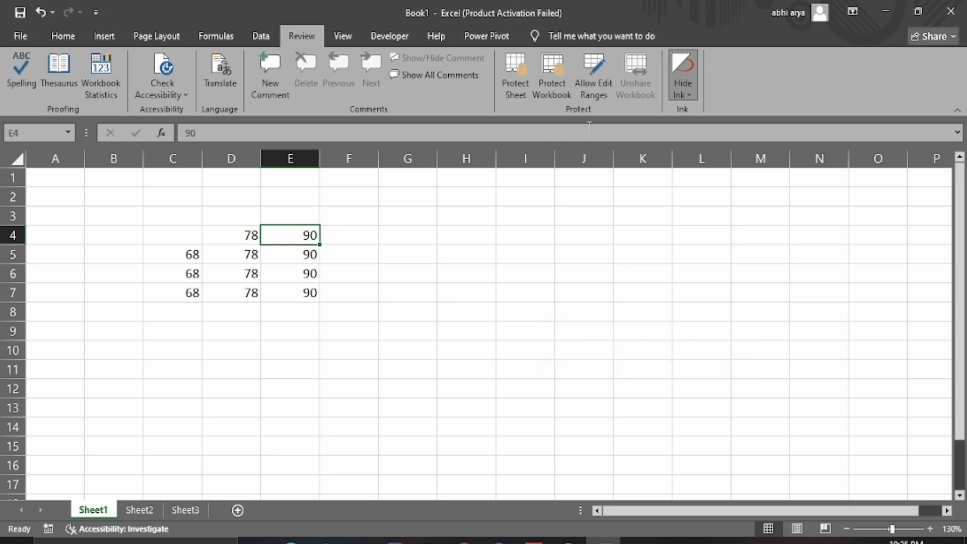